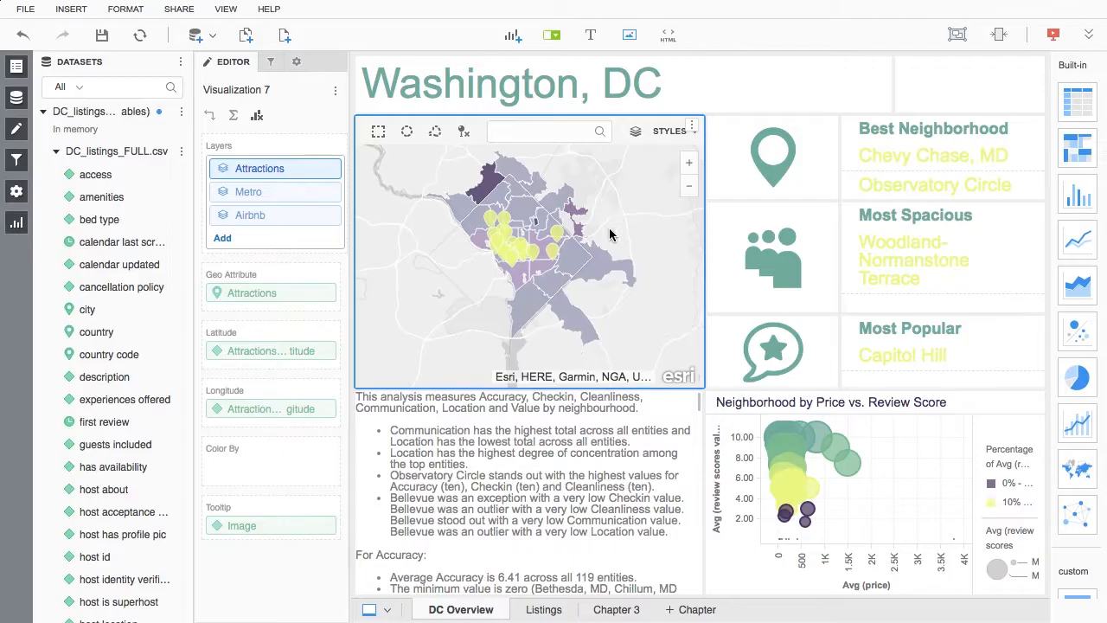
# Step: Try excluding the selected zip code areas east of the city centre from the map, and clear that exclusion
pyautogui.moveTo(569, 264)
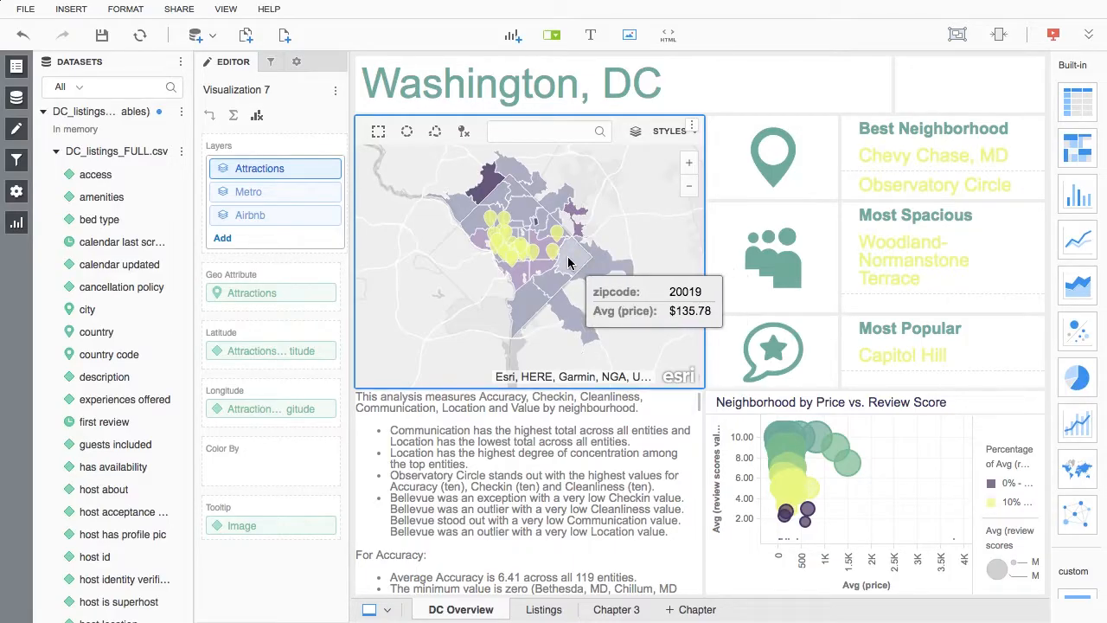
pyautogui.moveTo(549, 286)
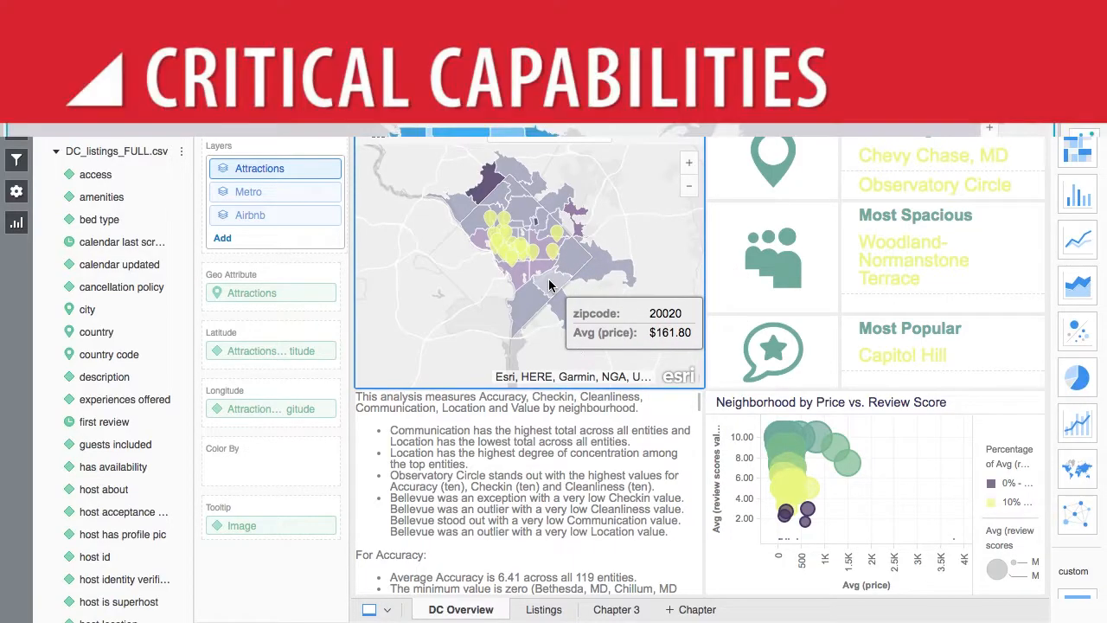
pyautogui.moveTo(555, 240)
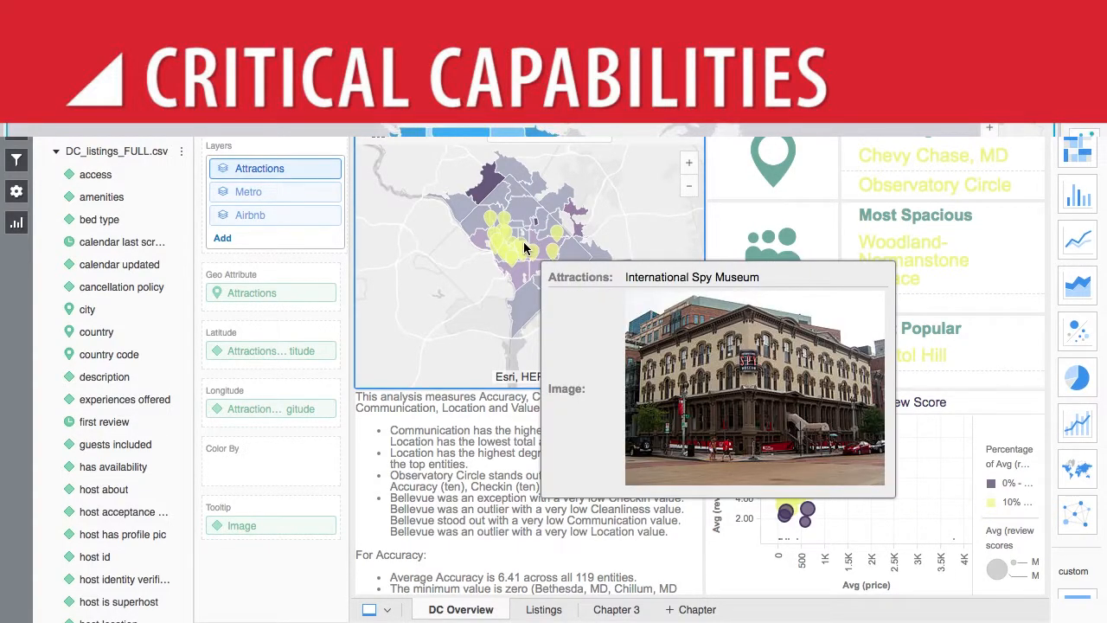
pyautogui.rightClick(570, 215)
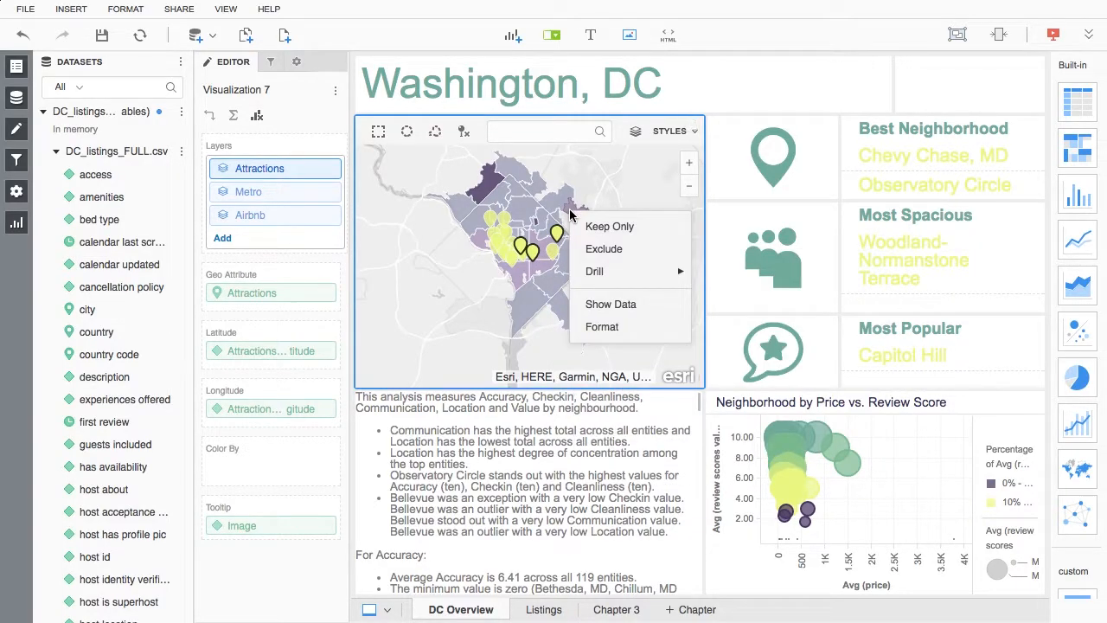
pyautogui.click(594, 249)
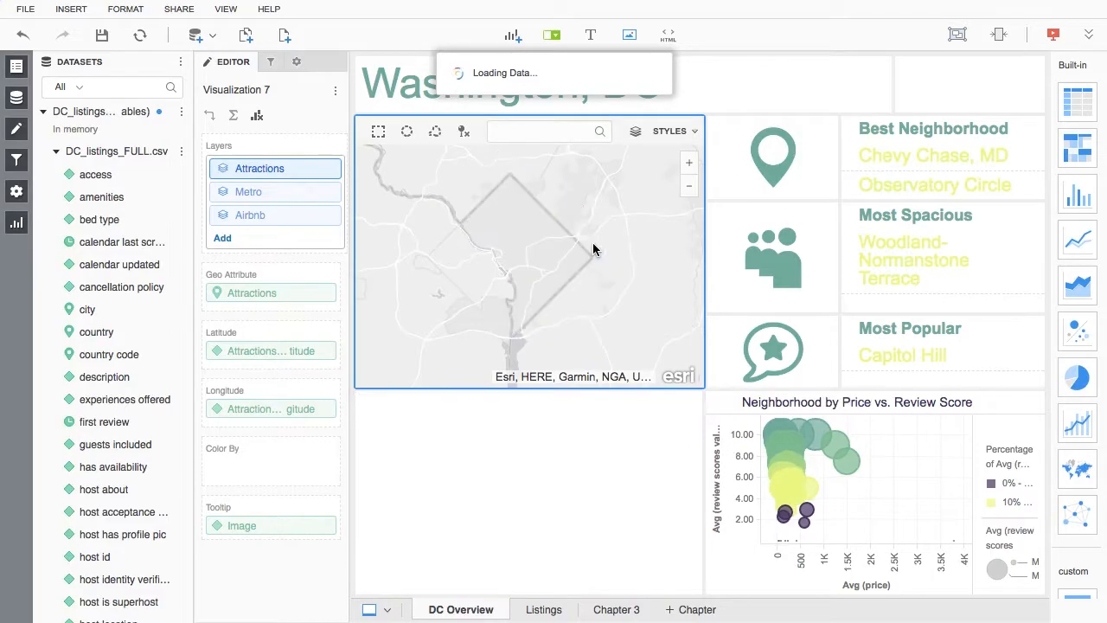
pyautogui.click(369, 128)
# Step: Add city and neighbourhood filters to the DC Overview chapter and make every filter target the ones below it
pyautogui.click(260, 63)
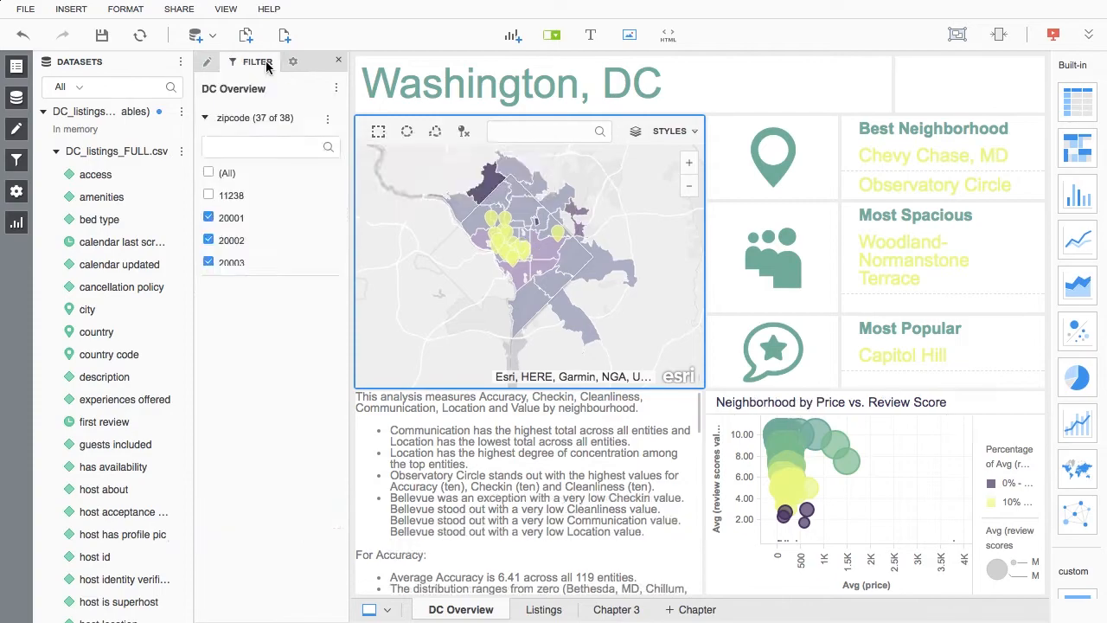
pyautogui.moveTo(121, 309); pyautogui.dragTo(215, 306)
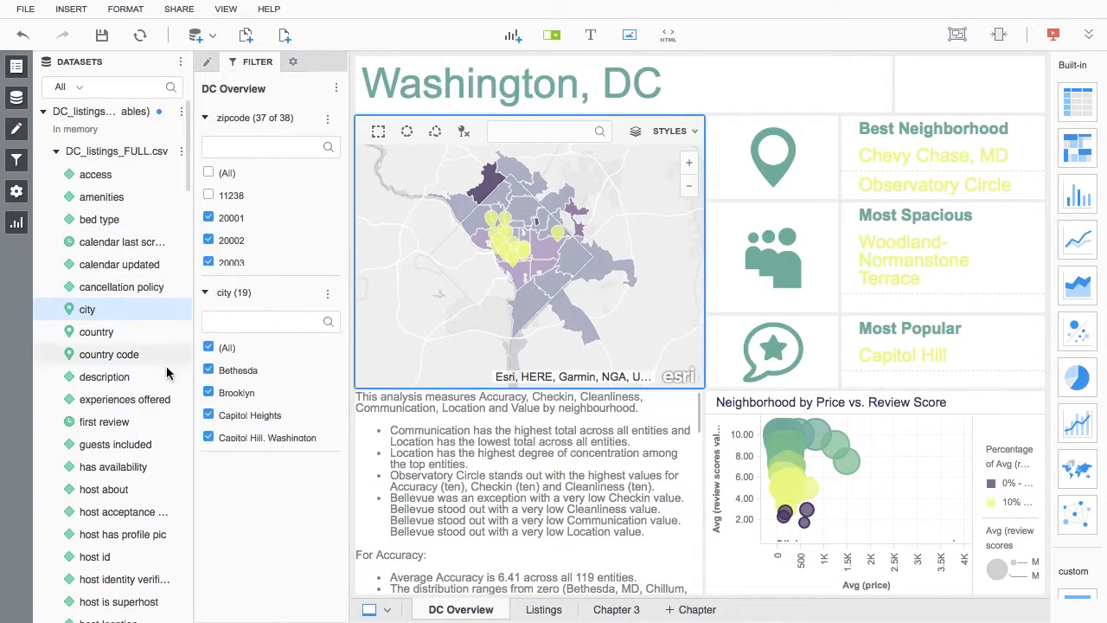
pyautogui.scroll(-4, 166, 372)
pyautogui.scroll(-10, 166, 373)
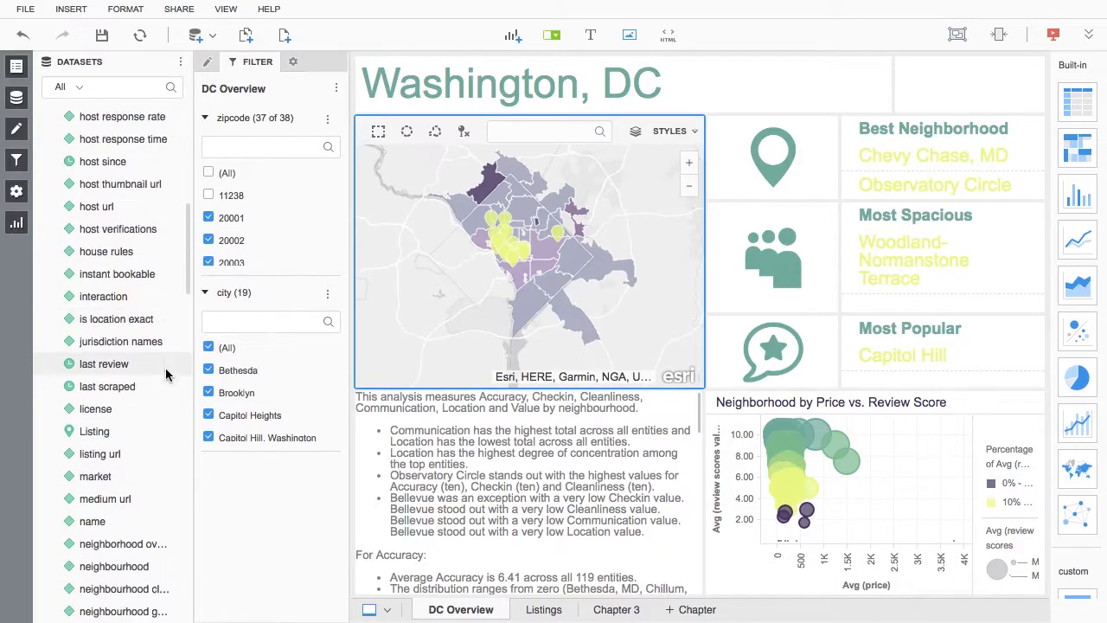
pyautogui.moveTo(121, 547); pyautogui.dragTo(222, 519)
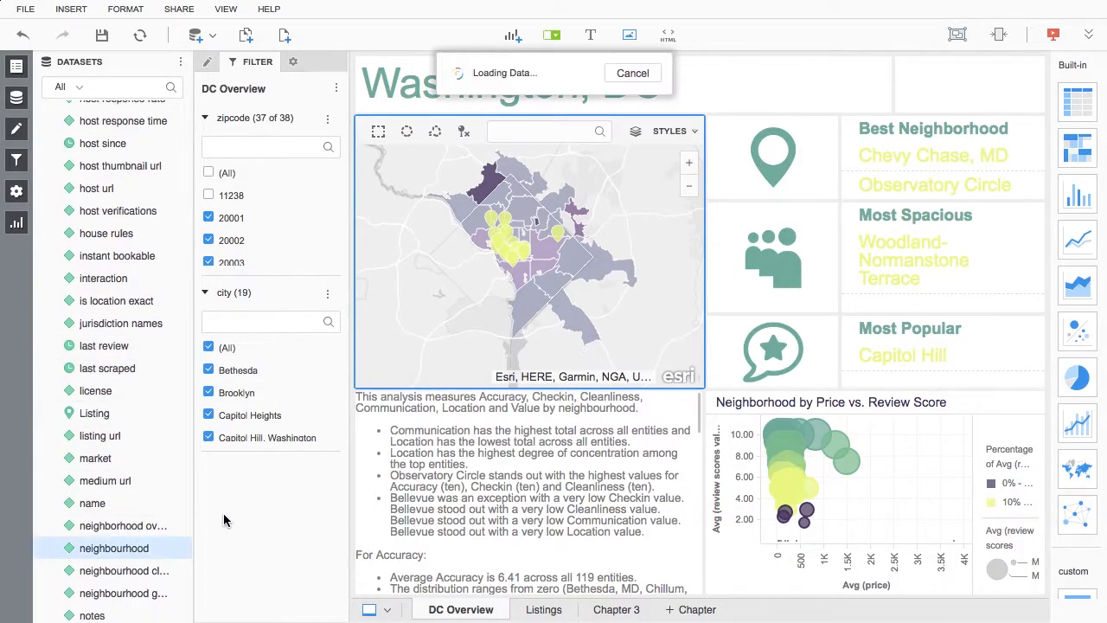
pyautogui.click(335, 90)
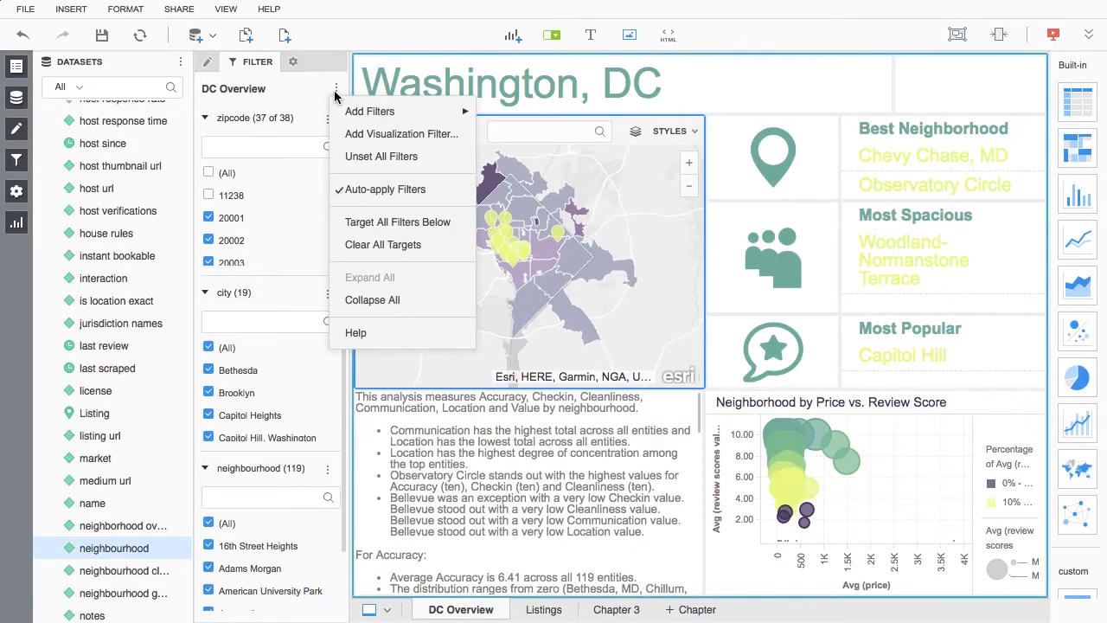
pyautogui.click(339, 228)
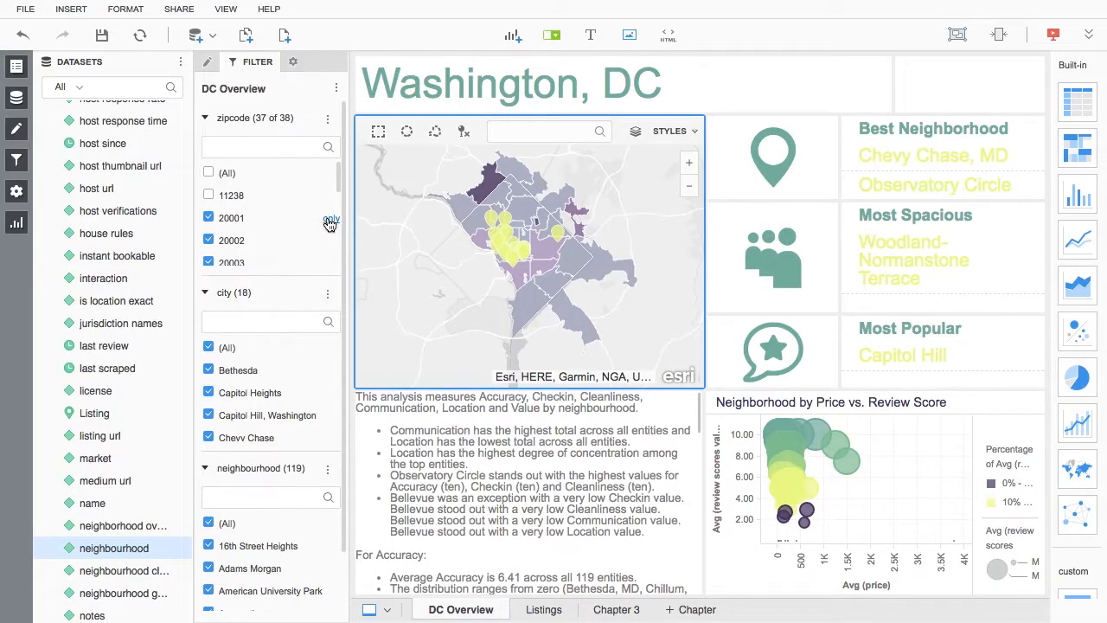
# Step: Filter the chapter to zipcodes 20001 and 20003 and to the cities "Capitol Hill, Washington" and "Washington"
pyautogui.click(331, 220)
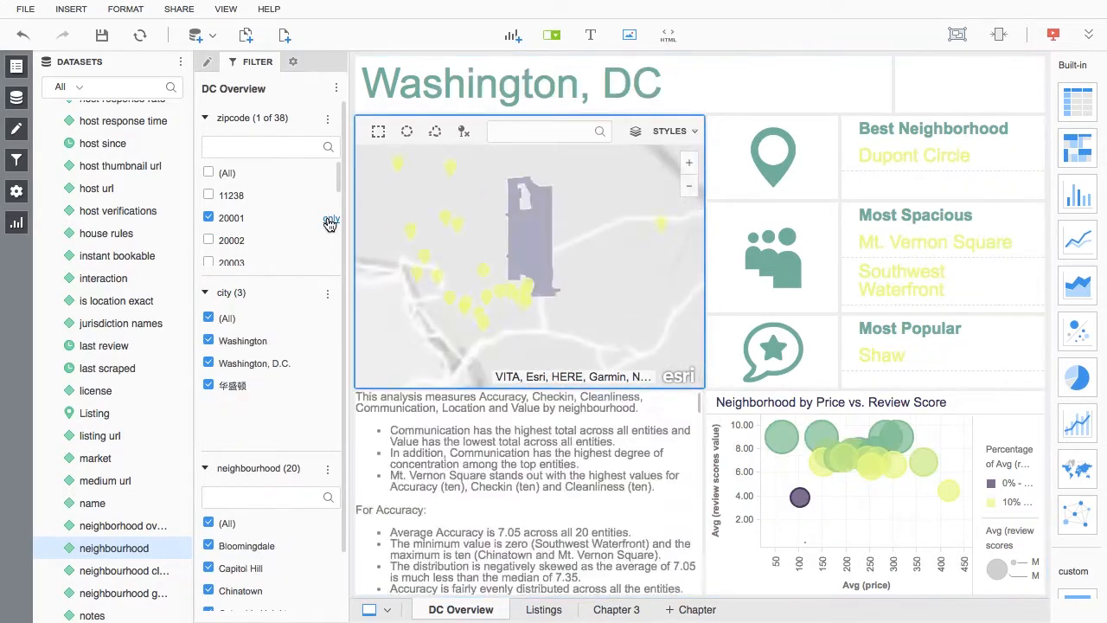
pyautogui.click(209, 262)
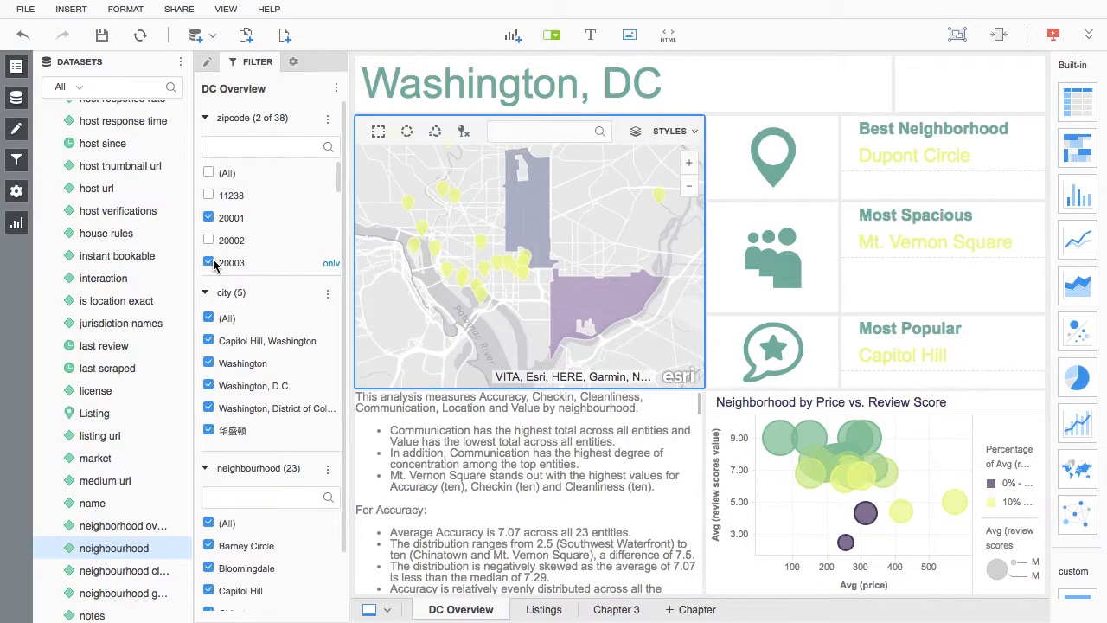
pyautogui.click(322, 343)
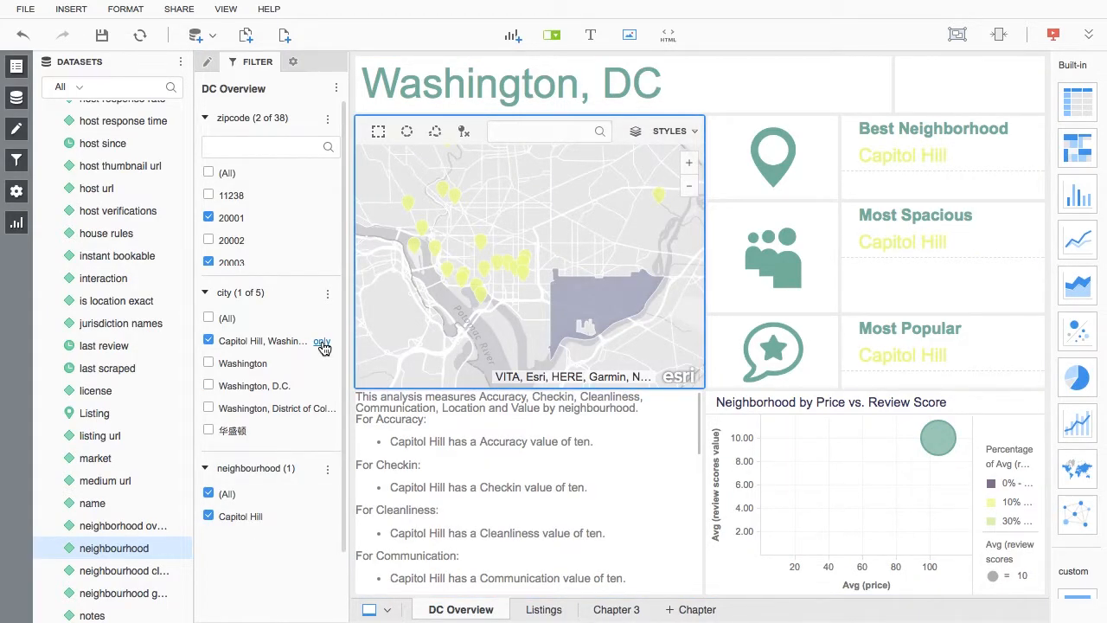
pyautogui.click(208, 364)
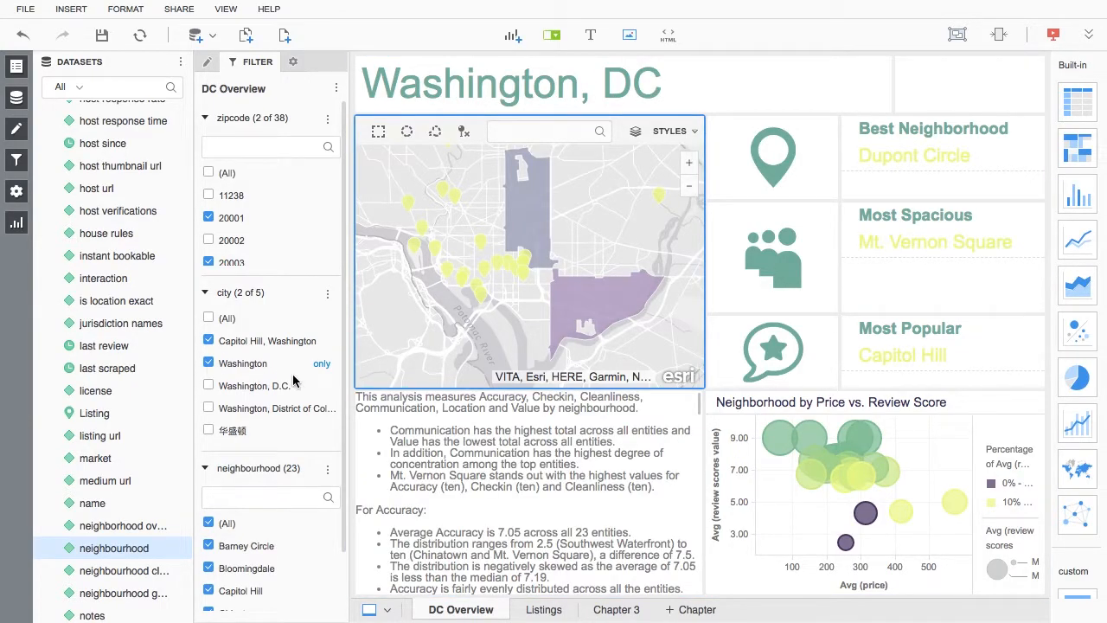
# Step: Drill the upper cluster of bubbles in Neighborhood by Price vs. Review Score to city, and change the chart to a heat map
pyautogui.moveTo(804, 445)
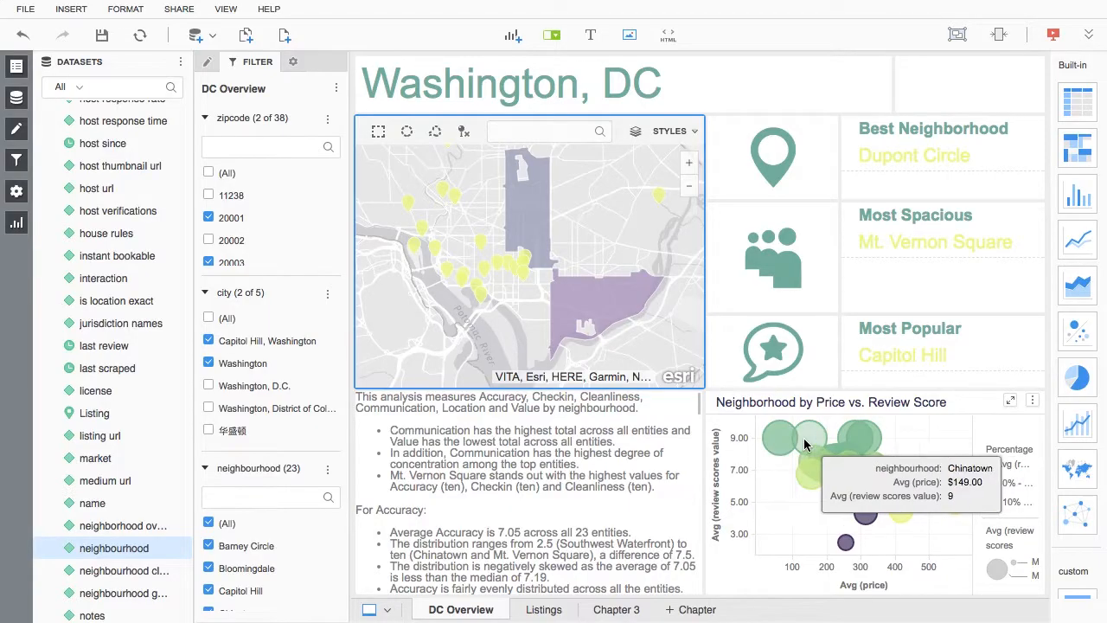
pyautogui.moveTo(935, 427); pyautogui.dragTo(773, 489)
pyautogui.rightClick(925, 445)
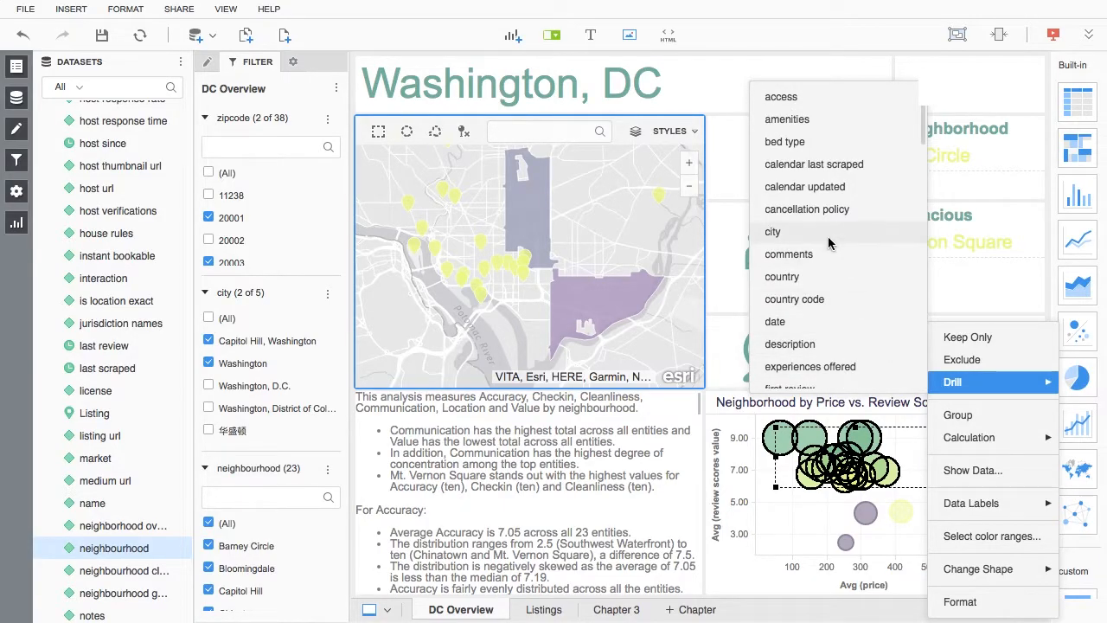
pyautogui.click(828, 236)
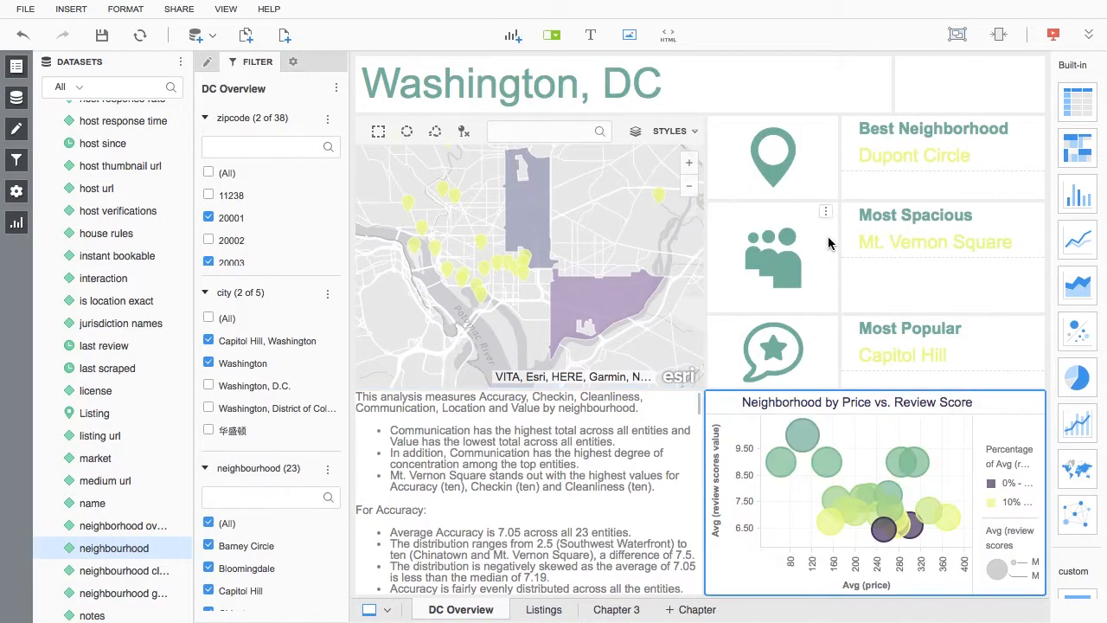
pyautogui.click(1077, 147)
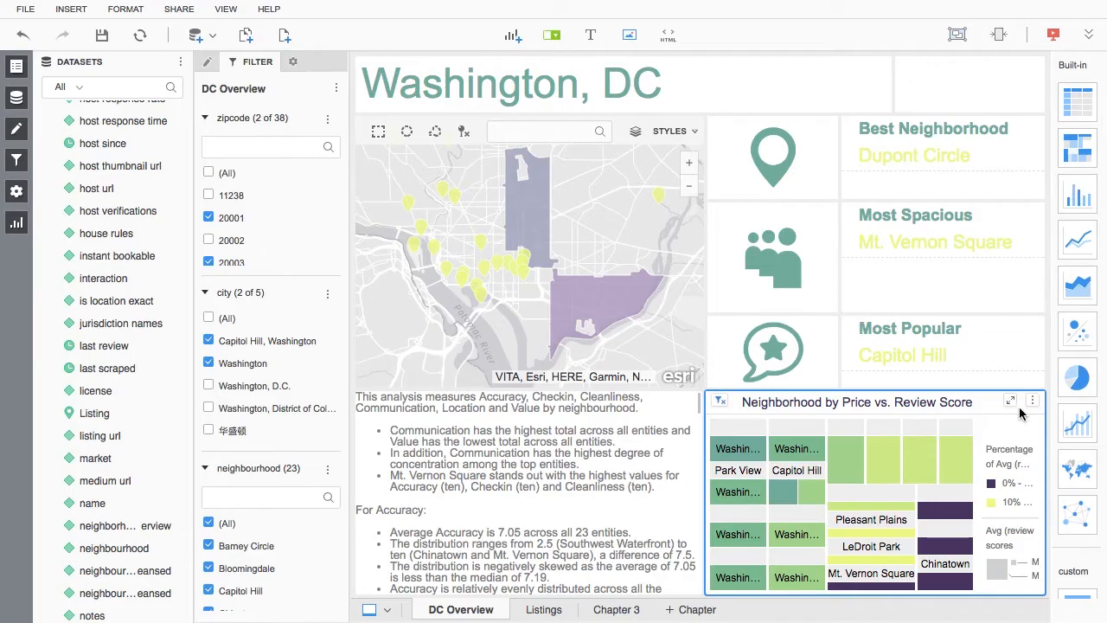
# Step: Maximize the heat map and show the data behind the cells in its upper part
pyautogui.click(1010, 401)
pyautogui.moveTo(400, 90); pyautogui.dragTo(855, 420)
pyautogui.rightClick(827, 144)
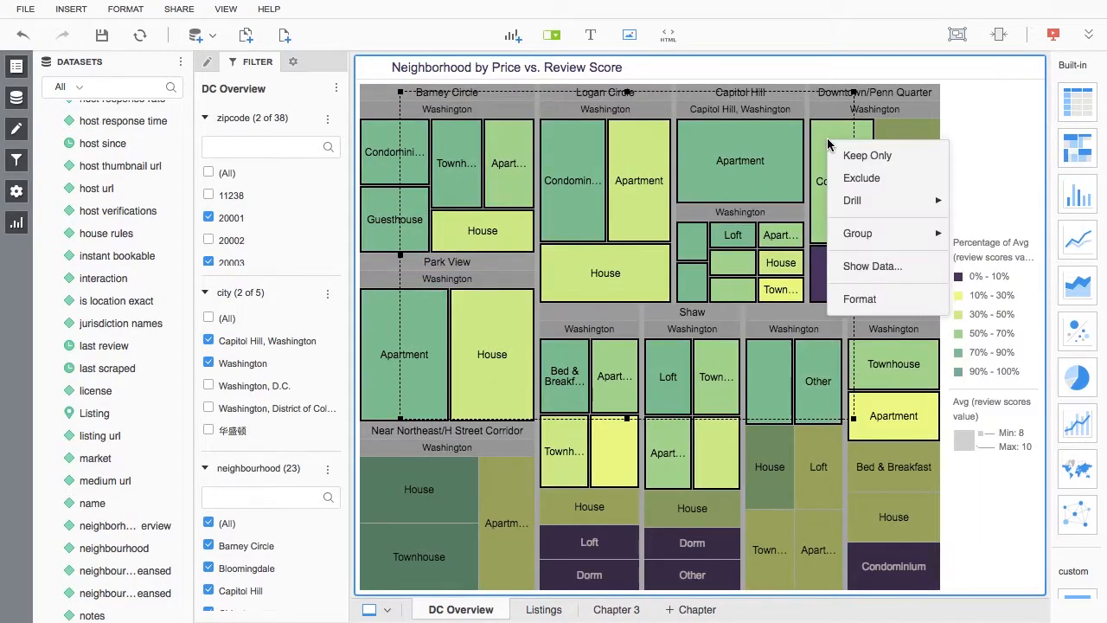
pyautogui.click(861, 266)
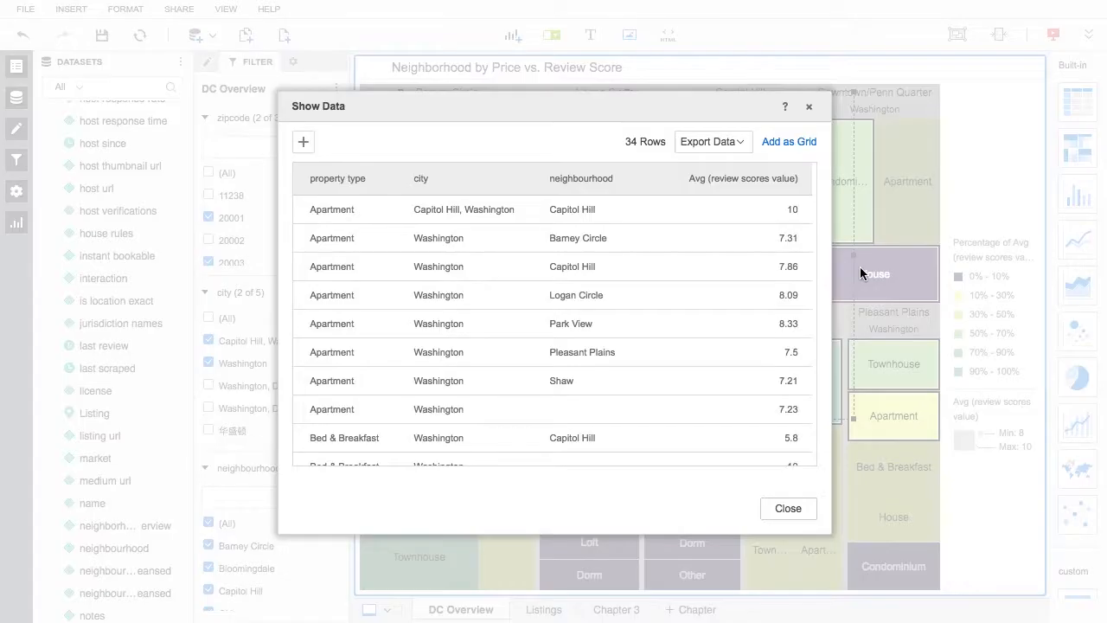
# Step: Sort the shown data by Avg (review scores value) in descending order and add the bed type attribute
pyautogui.click(776, 179)
pyautogui.click(776, 177)
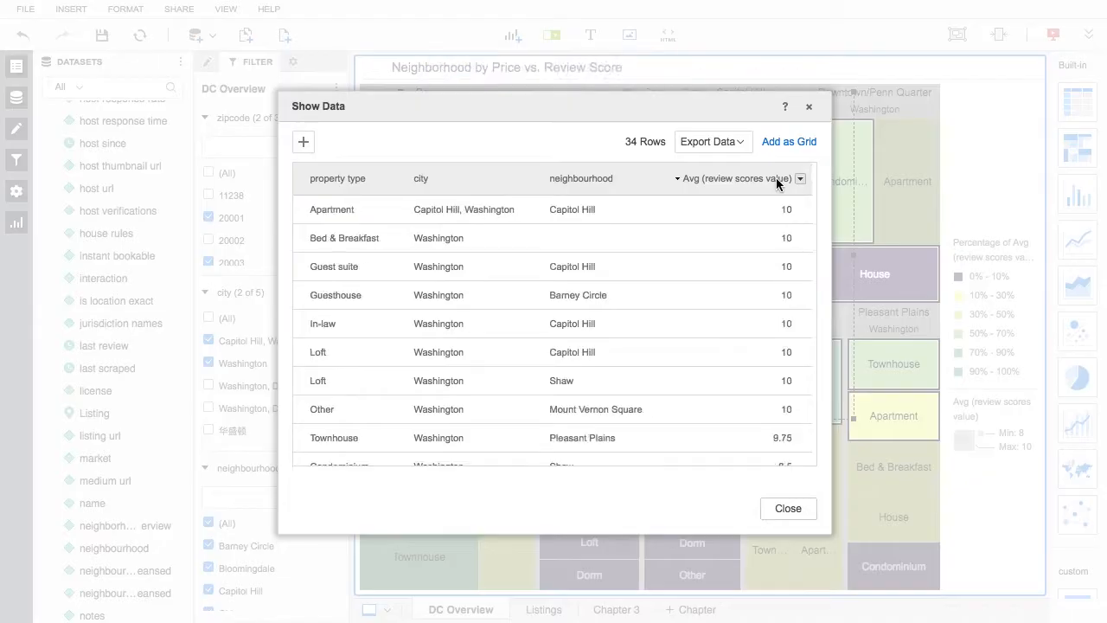
pyautogui.click(303, 143)
pyautogui.click(307, 257)
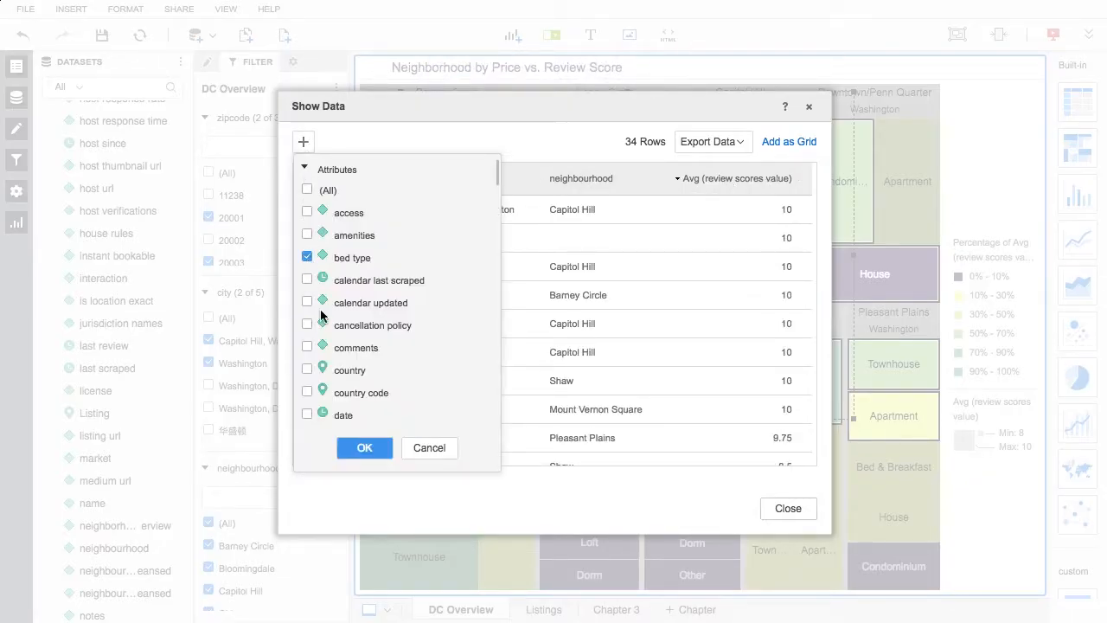
pyautogui.click(364, 447)
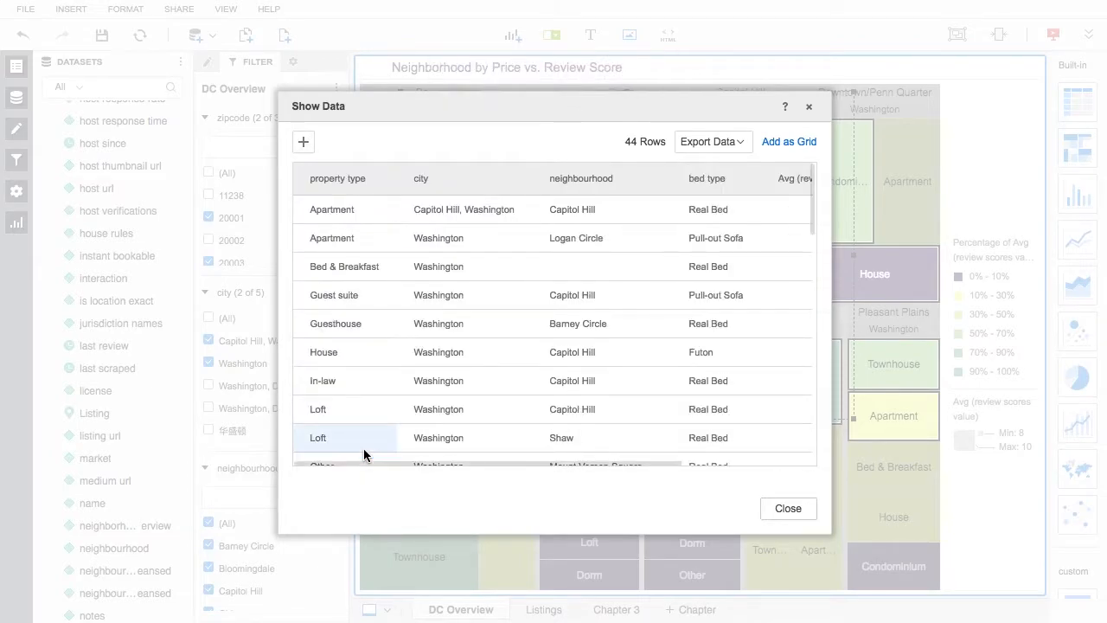
# Step: Check the available data export formats, close the data view and restore the heat map to its normal size
pyautogui.click(728, 143)
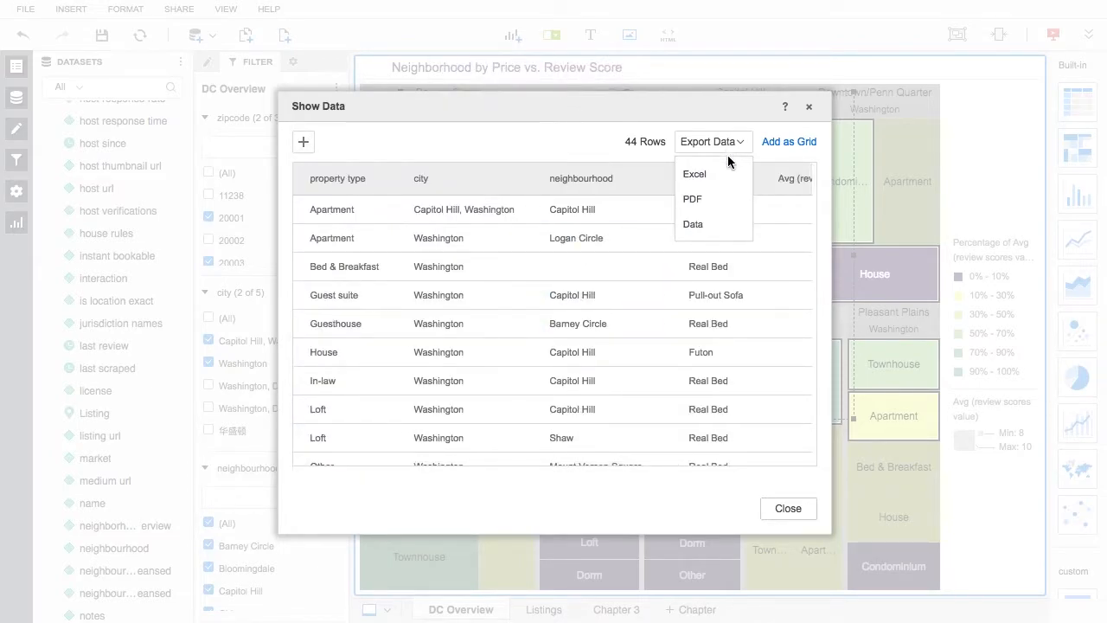
pyautogui.click(809, 107)
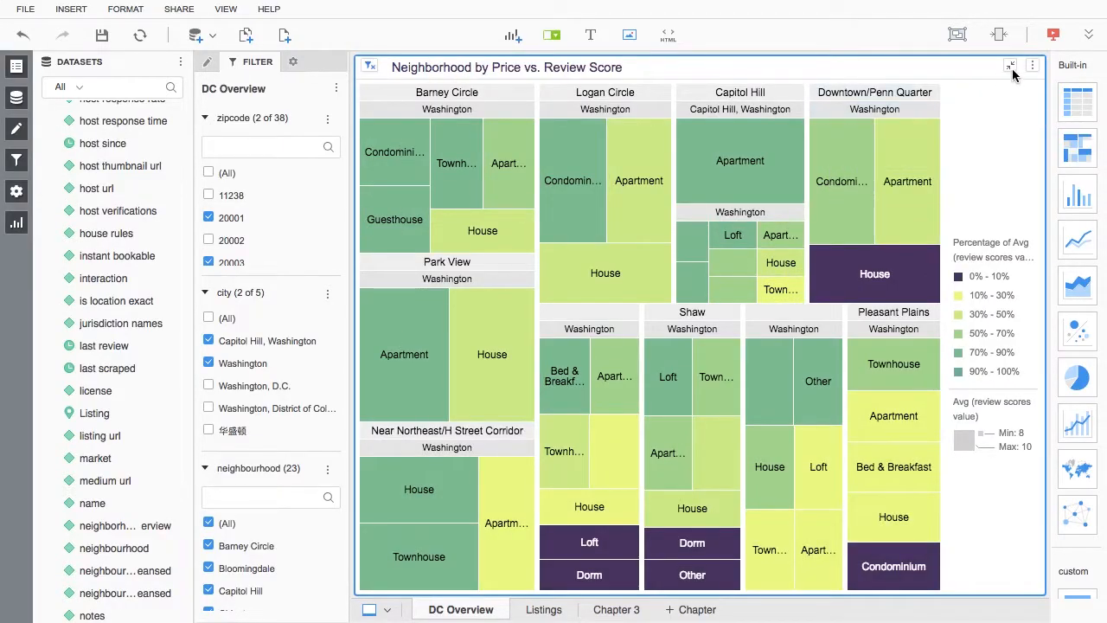
pyautogui.click(1014, 74)
# Step: Open the Listings chapter and bring up the options of the Top Expensive grid
pyautogui.click(550, 609)
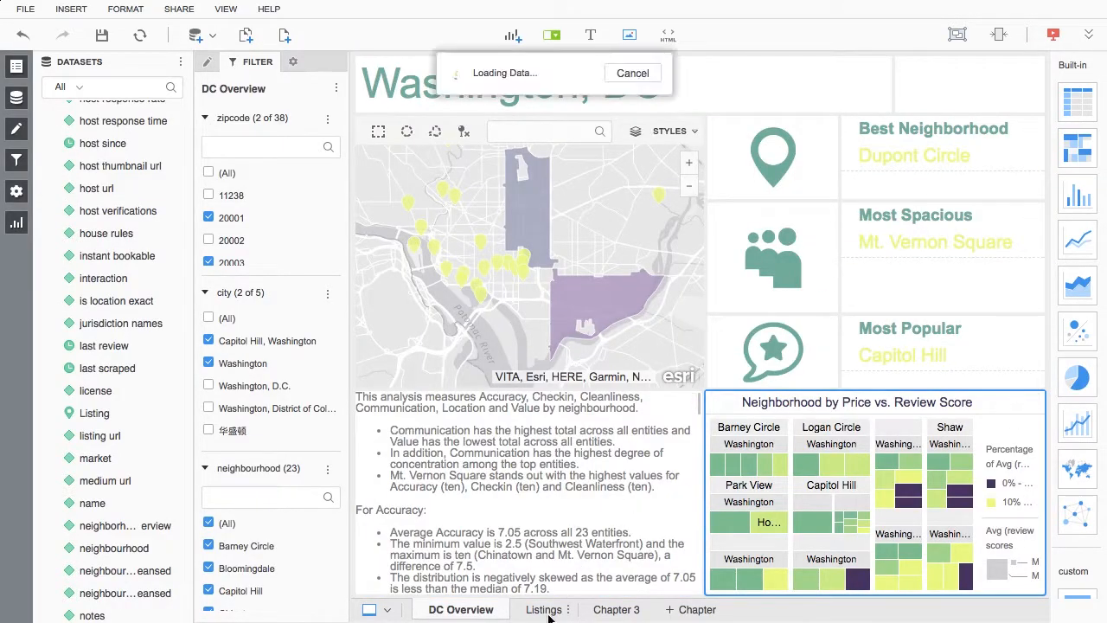
pyautogui.click(686, 333)
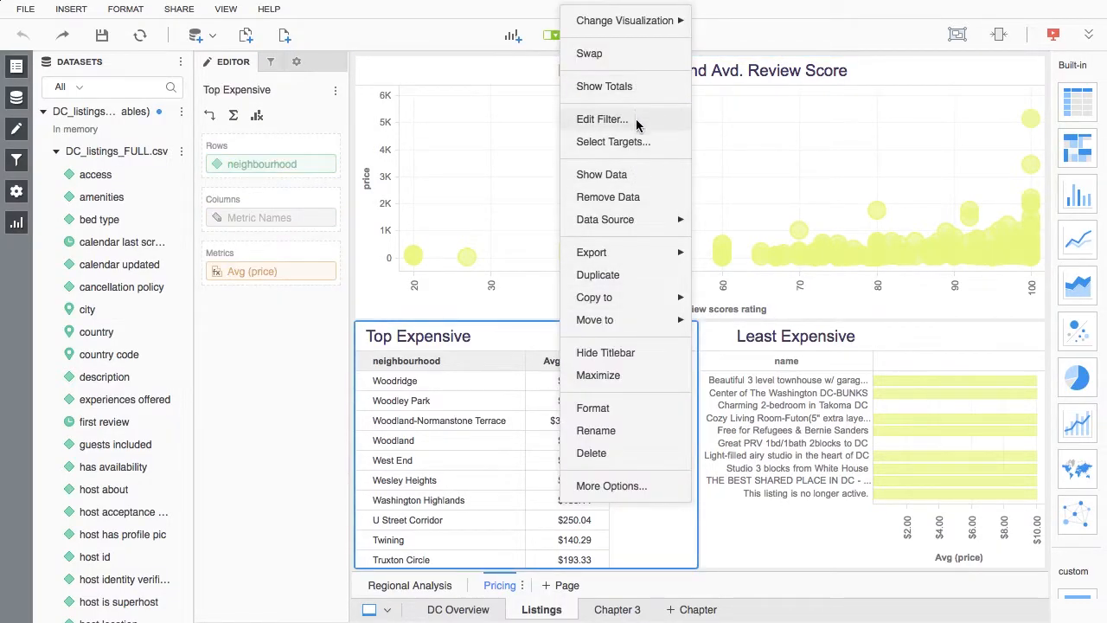
pyautogui.click(633, 518)
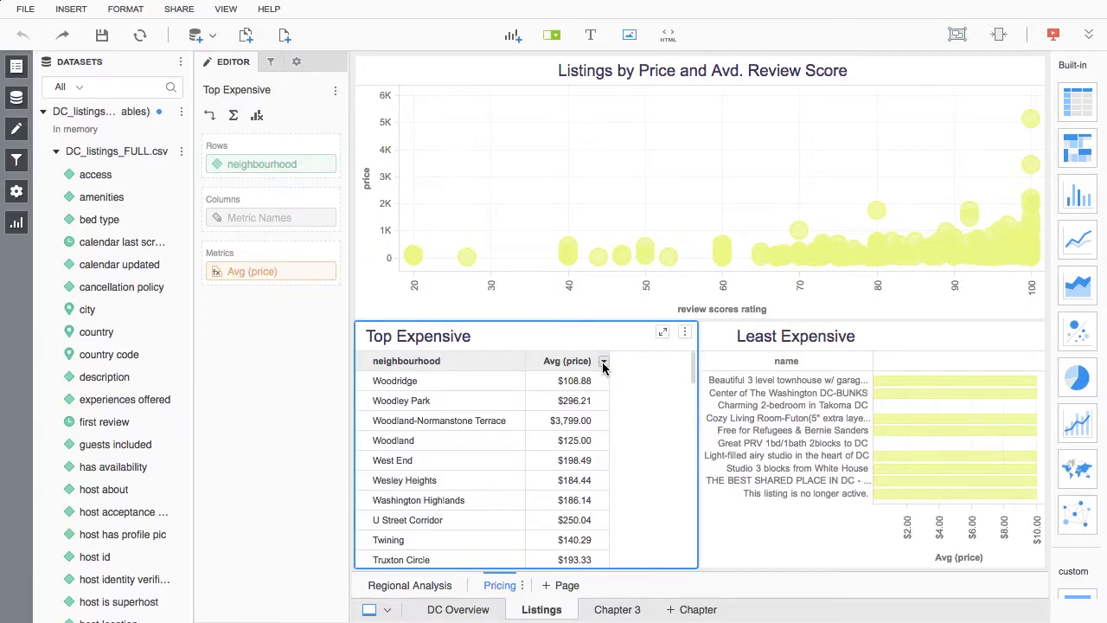
# Step: Sort the rows of the Top Expensive grid by Avg (price) in descending order using Advanced Sort
pyautogui.click(603, 363)
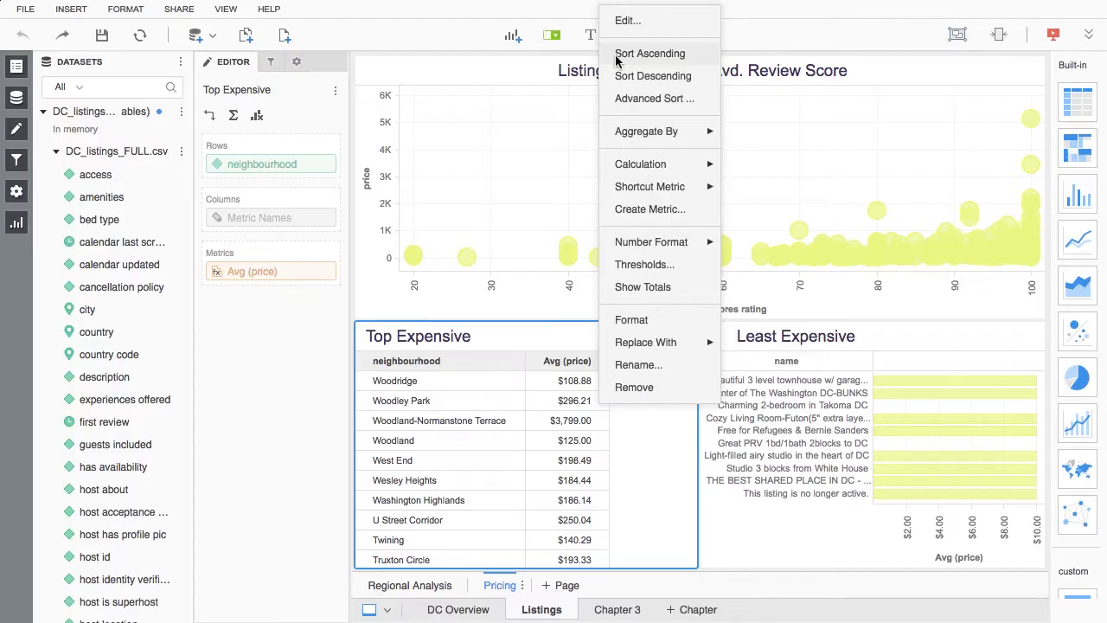
pyautogui.click(617, 99)
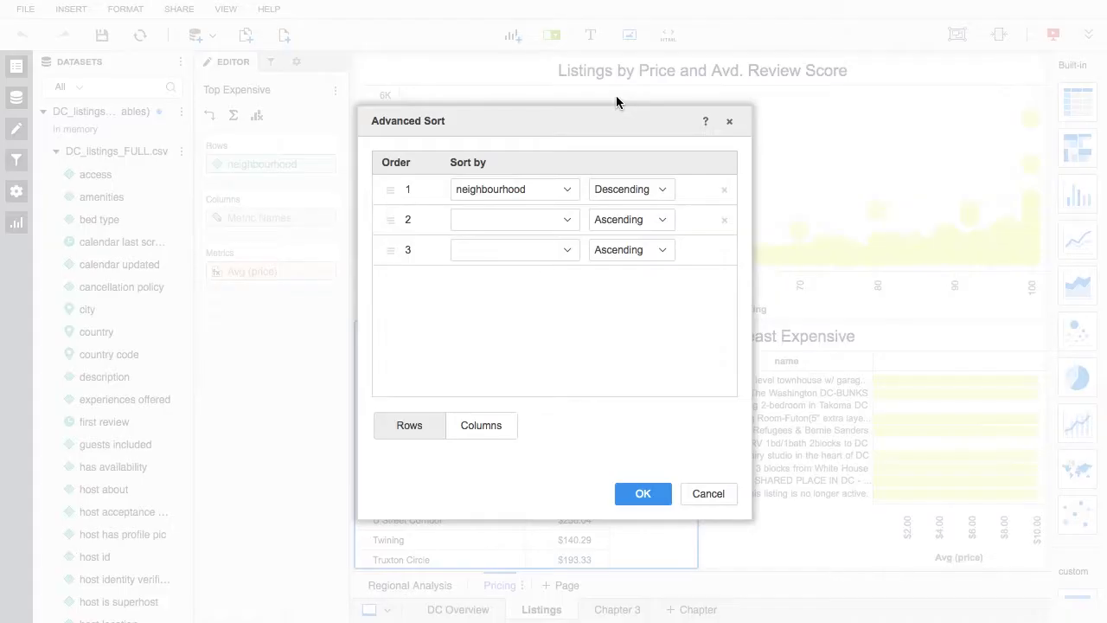
pyautogui.click(567, 189)
pyautogui.click(560, 249)
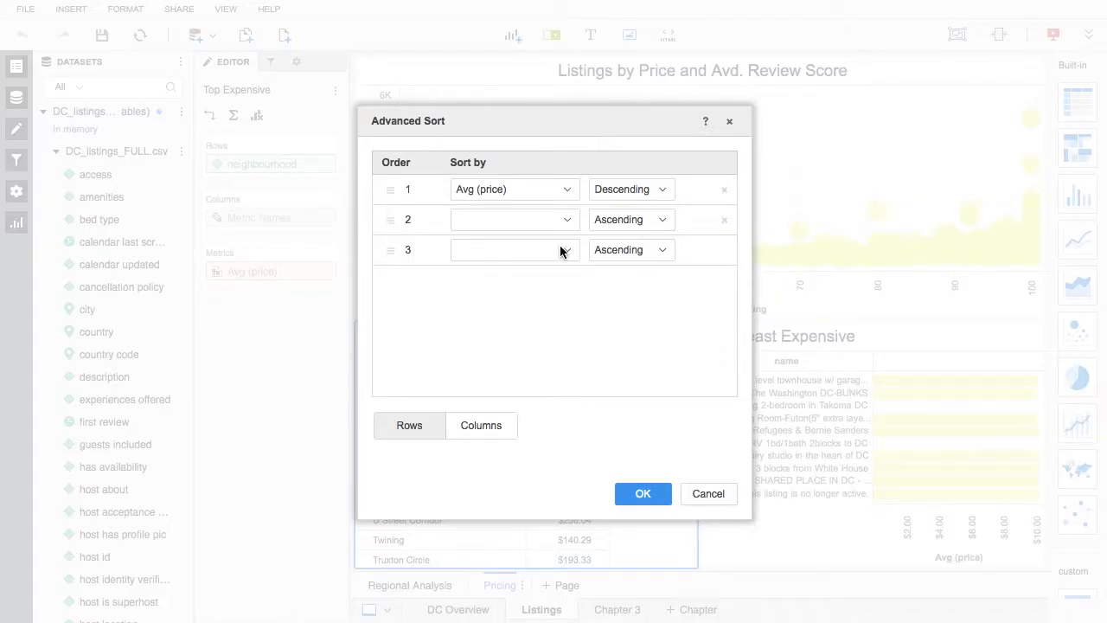
pyautogui.click(629, 500)
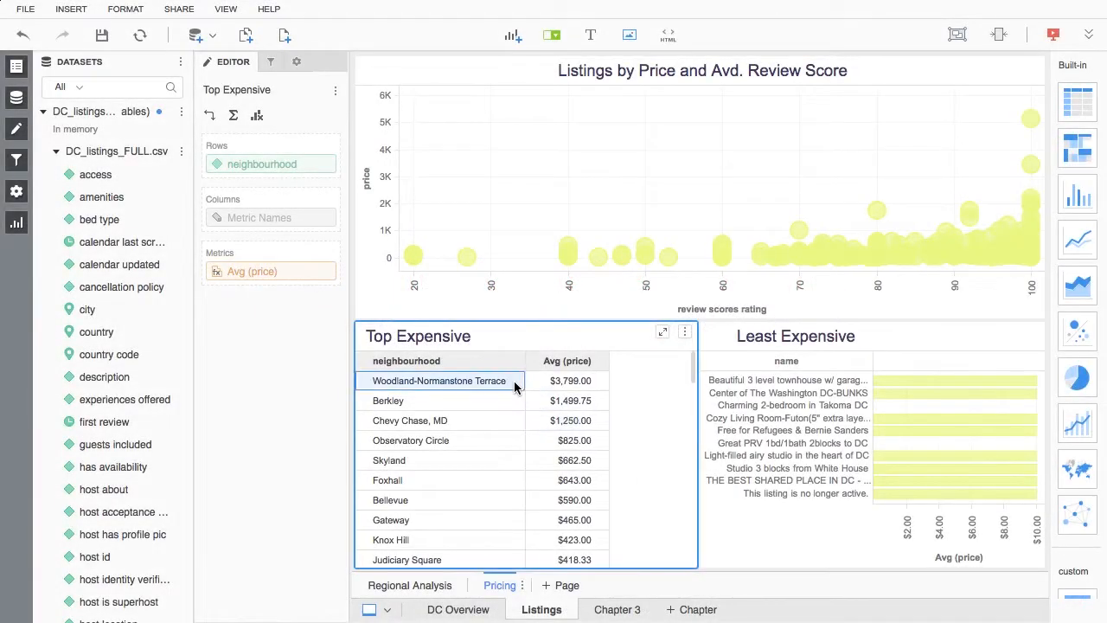
# Step: Group Woodland-Normanstone Terrace, Berkley and Chevy Chase, MD in the Top Expensive grid under the name Unpayable
pyautogui.keyDown('shift'); pyautogui.click(515, 420); pyautogui.keyUp('shift')
pyautogui.rightClick(517, 420)
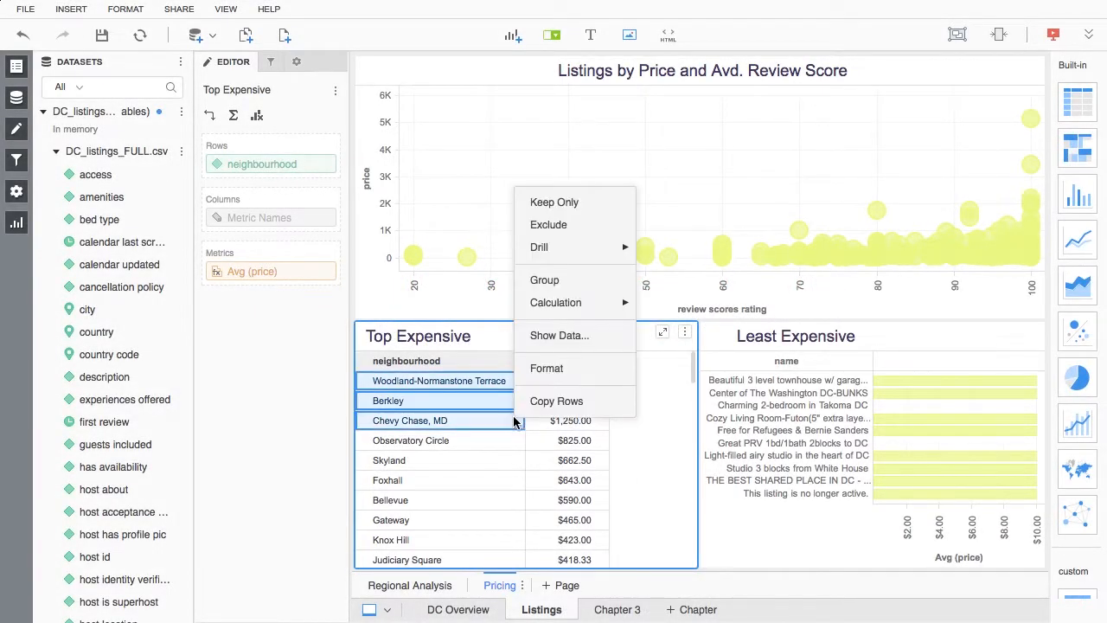
pyautogui.click(545, 280)
pyautogui.moveTo(495, 290); pyautogui.dragTo(451, 291)
pyautogui.write('U')
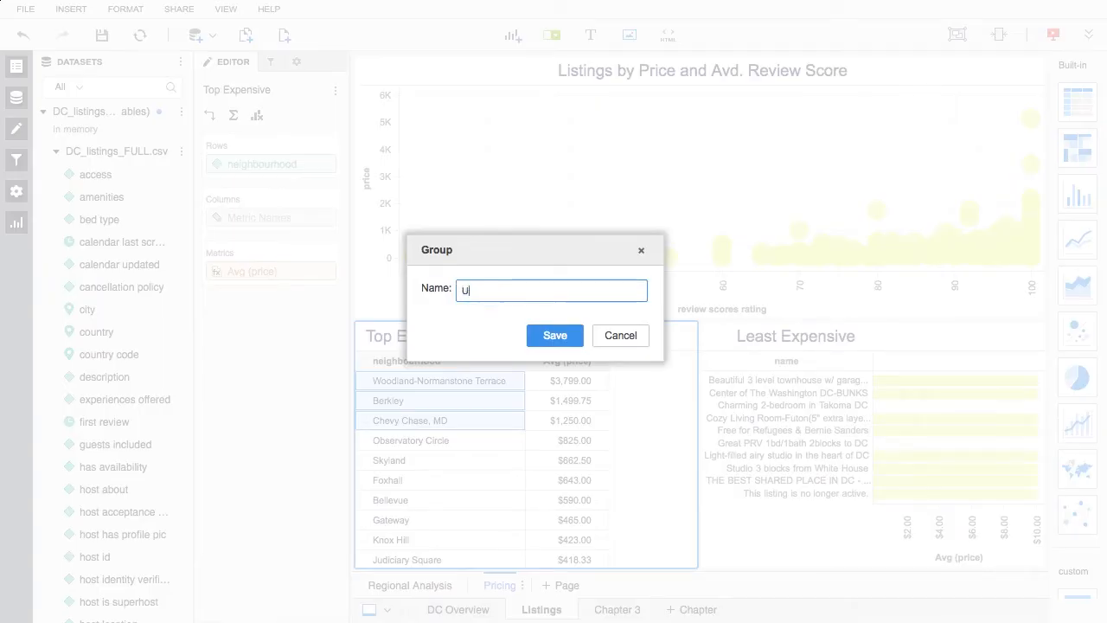
pyautogui.press('Return')
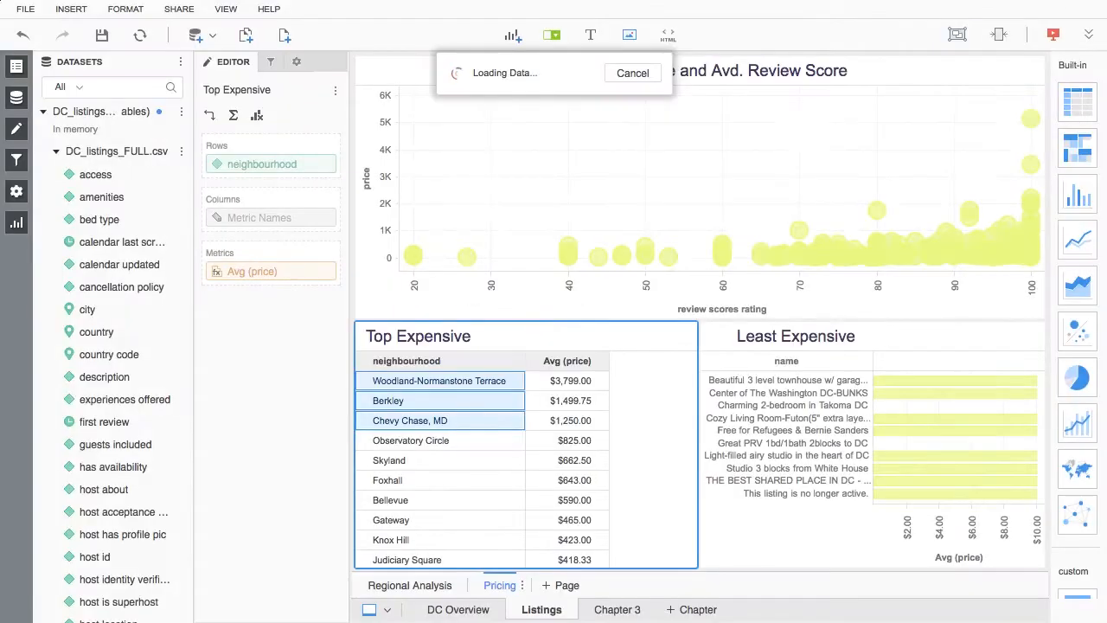
# Step: Group the neighbourhoods from Observatory Circle through Judiciary Square in the Top Expensive grid under the name Expensive
pyautogui.click(474, 402)
pyautogui.keyDown('shift'); pyautogui.click(497, 524); pyautogui.keyUp('shift')
pyautogui.rightClick(497, 533)
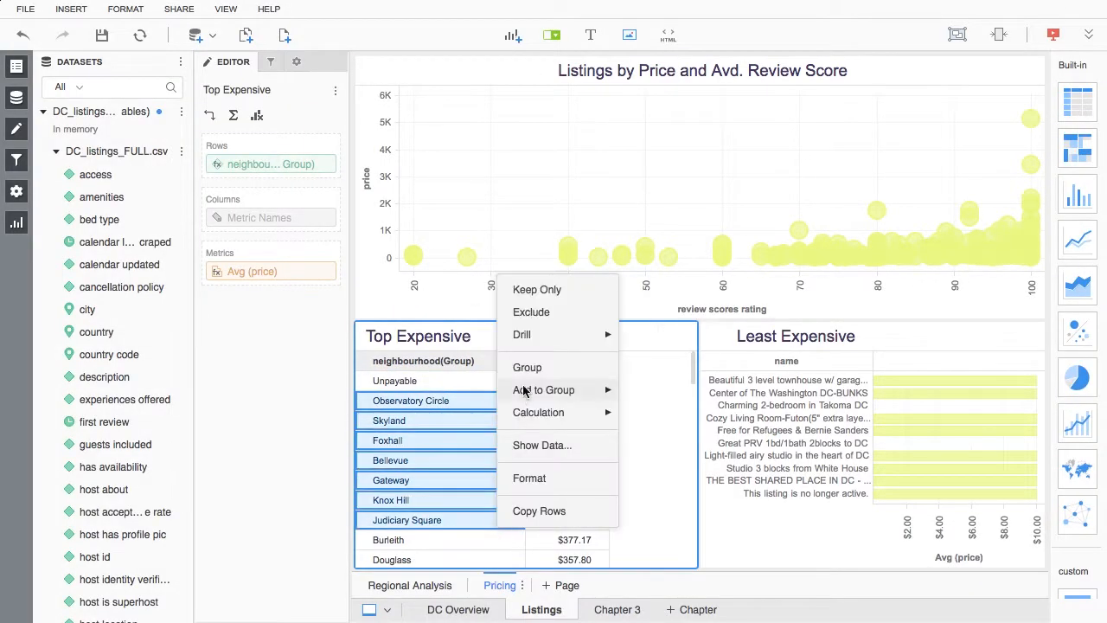
pyautogui.click(523, 367)
pyautogui.moveTo(515, 304); pyautogui.dragTo(464, 307)
pyautogui.write('Expensi')
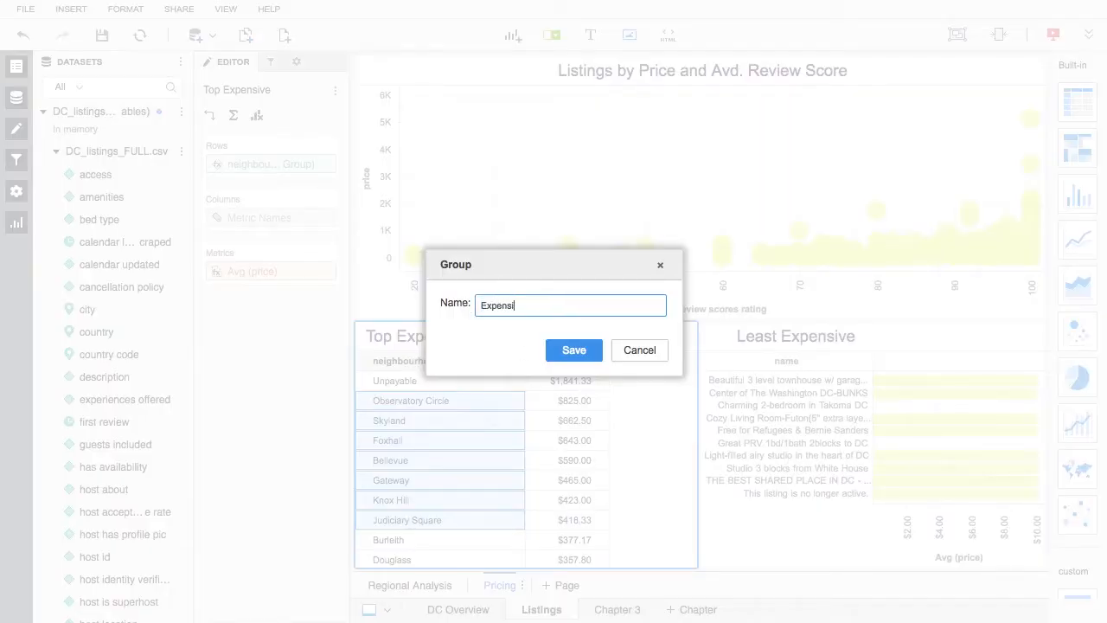
pyautogui.write('ve')
pyautogui.press('Return')
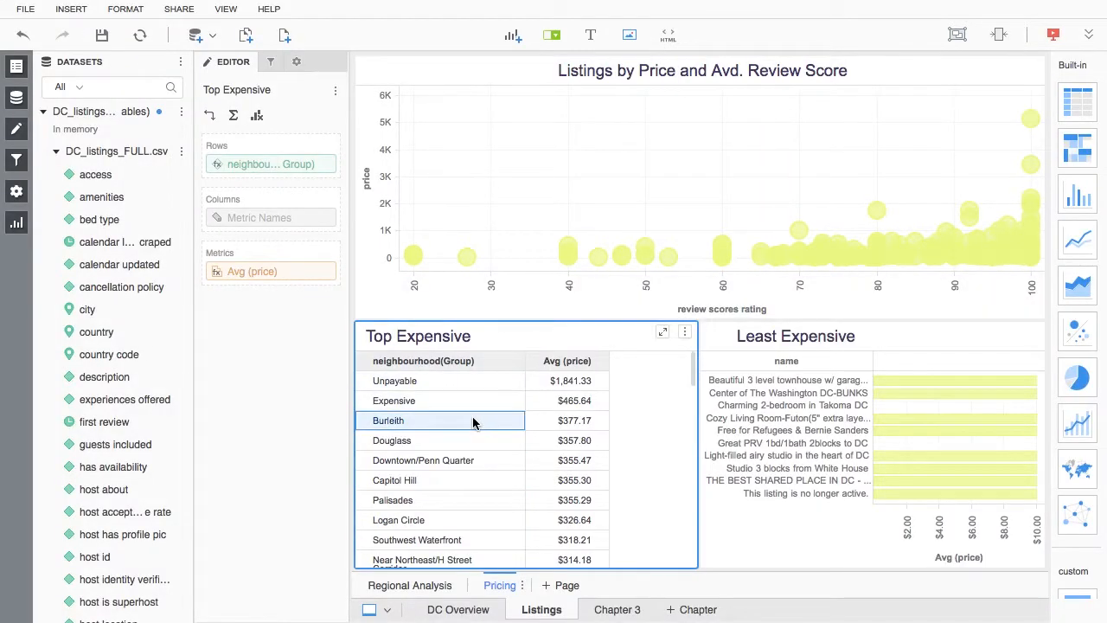
# Step: Group the neighbourhoods from Burleith through Chillum, MD as Affordable and those from Spring Valley through Shipley Terrace as Good options
pyautogui.scroll(-6, 473, 510)
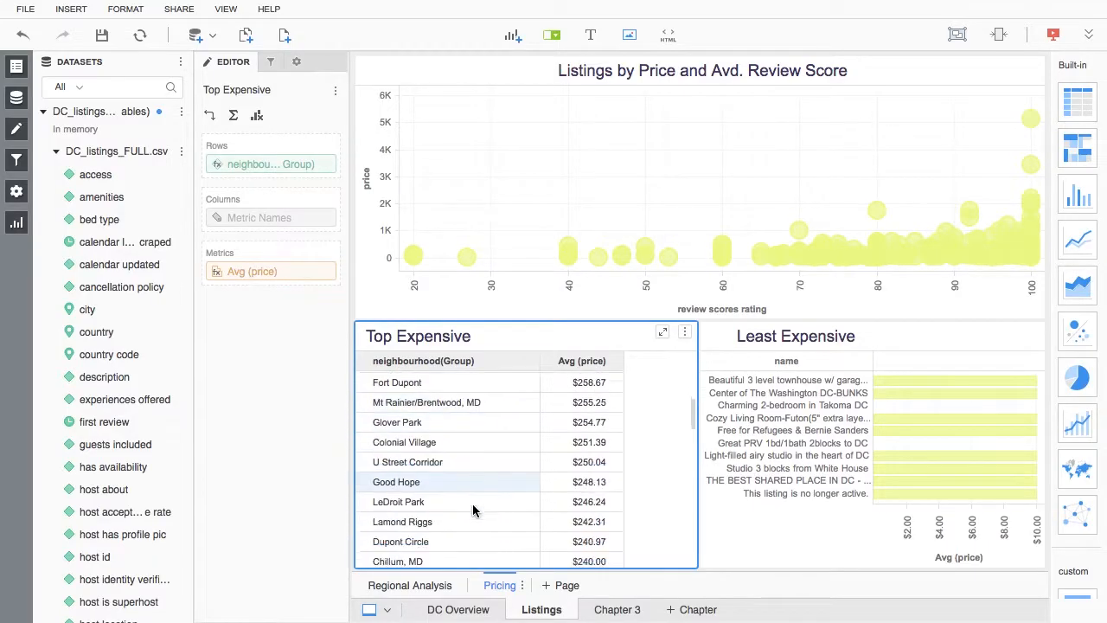
pyautogui.scroll(-1, 474, 512)
pyautogui.keyDown('shift'); pyautogui.click(477, 521); pyautogui.keyUp('shift')
pyautogui.rightClick(477, 522)
pyautogui.click(503, 360)
pyautogui.moveTo(516, 306); pyautogui.dragTo(468, 312)
pyautogui.write('Affordable')
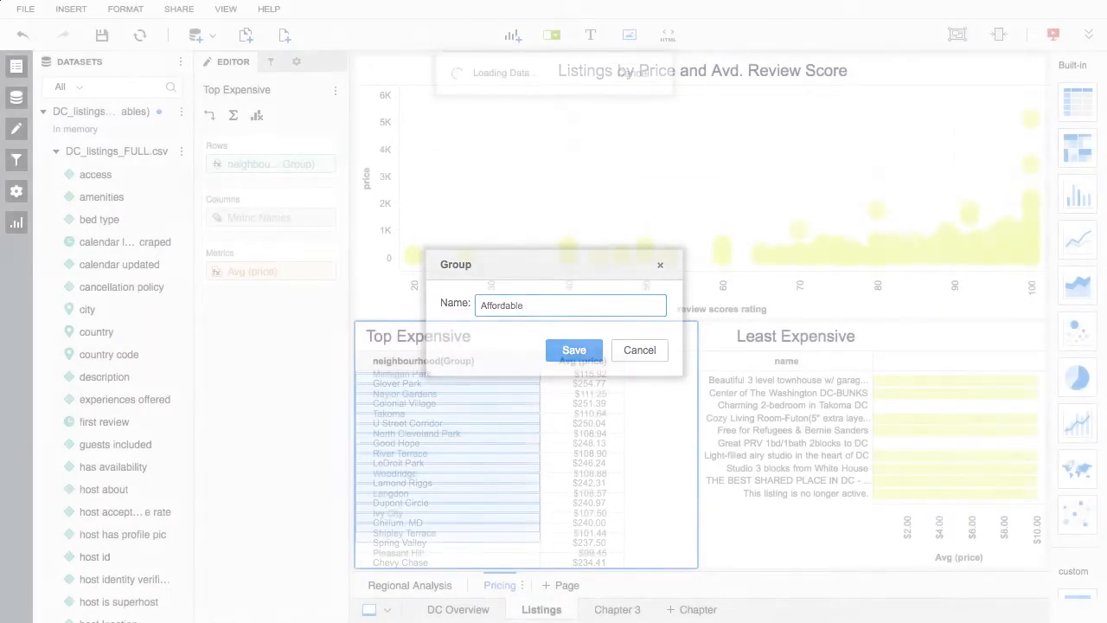
pyautogui.press('Return')
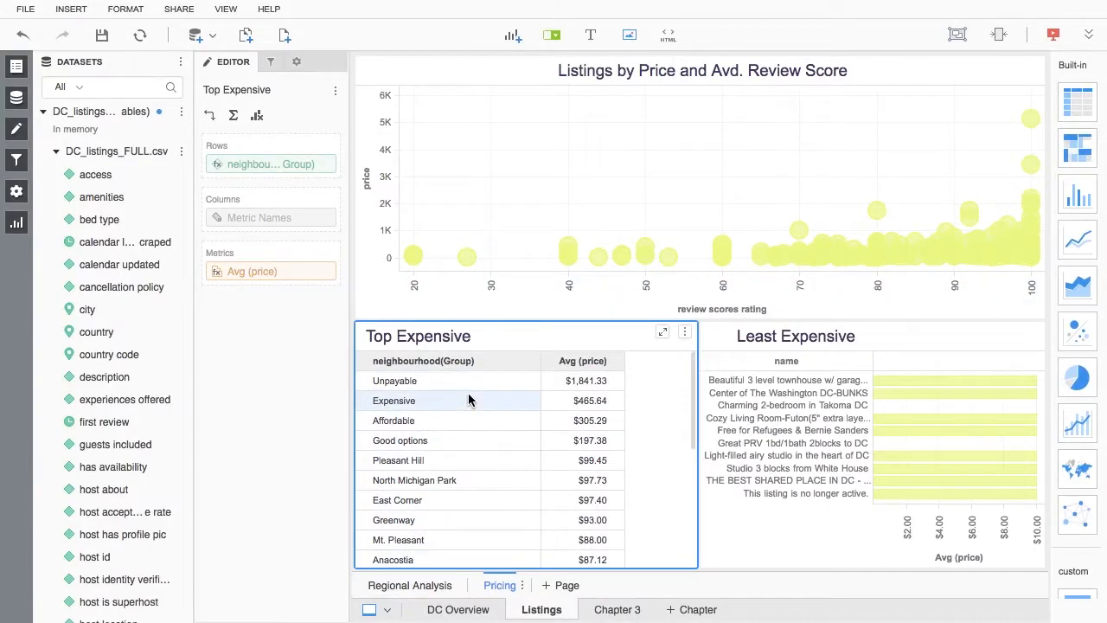
# Step: Edit the neighbourhood(Group) attribute so that all other elements are displayed as one collective All Others item, and save it
pyautogui.rightClick(533, 362)
pyautogui.click(566, 74)
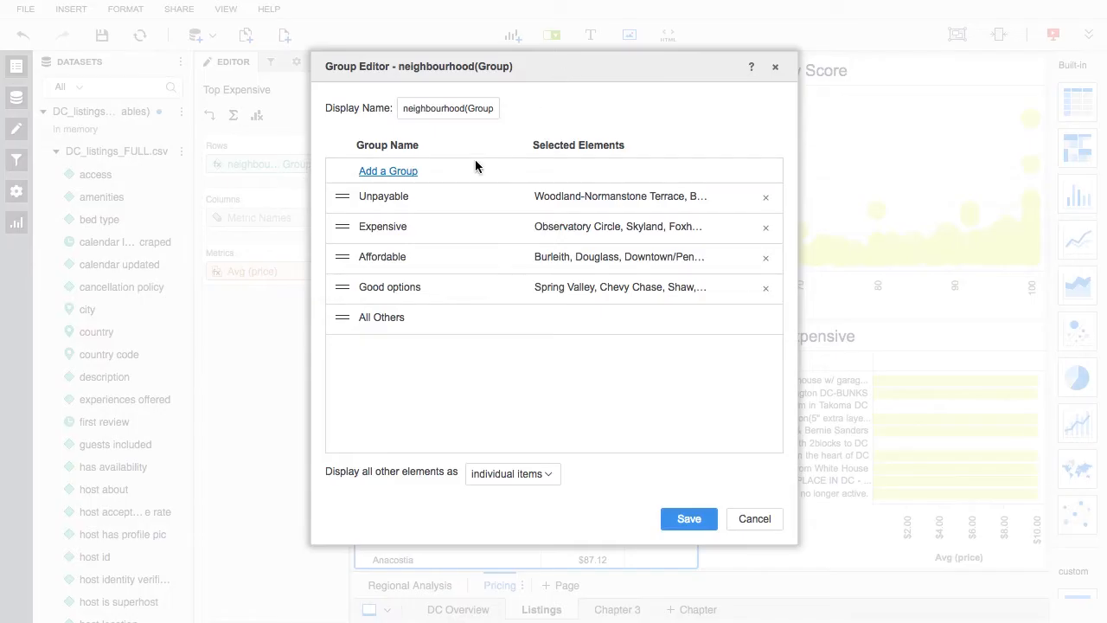
pyautogui.click(512, 476)
pyautogui.click(511, 529)
pyautogui.click(682, 521)
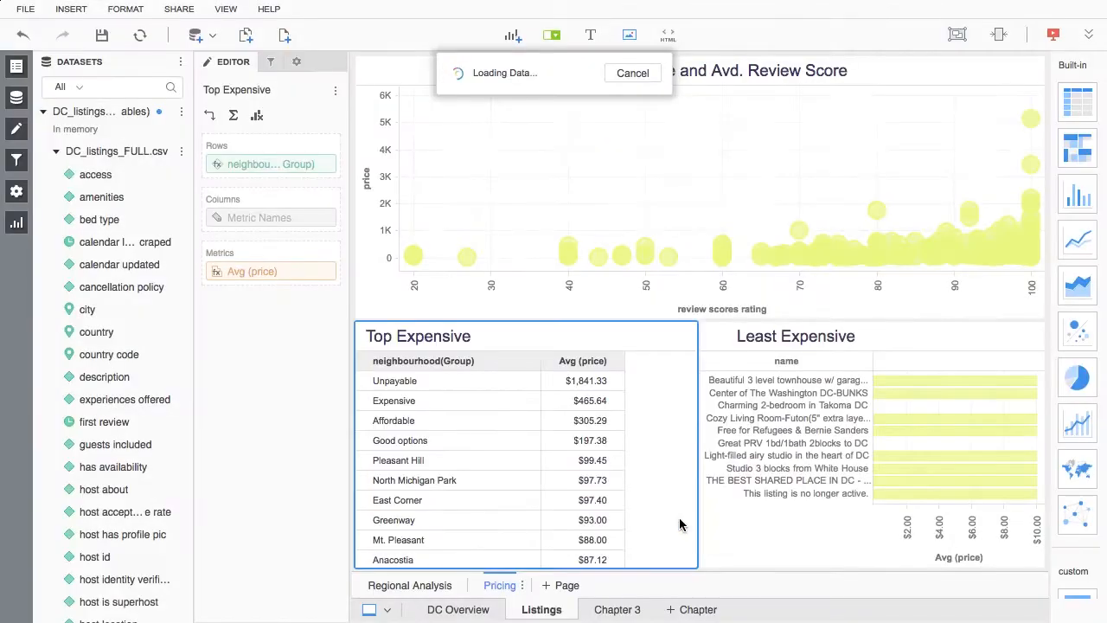
# Step: Search the datasets for "nei" and rename the neighbourhood(Group) attribute as My personal group
pyautogui.click(97, 87)
pyautogui.write('nei')
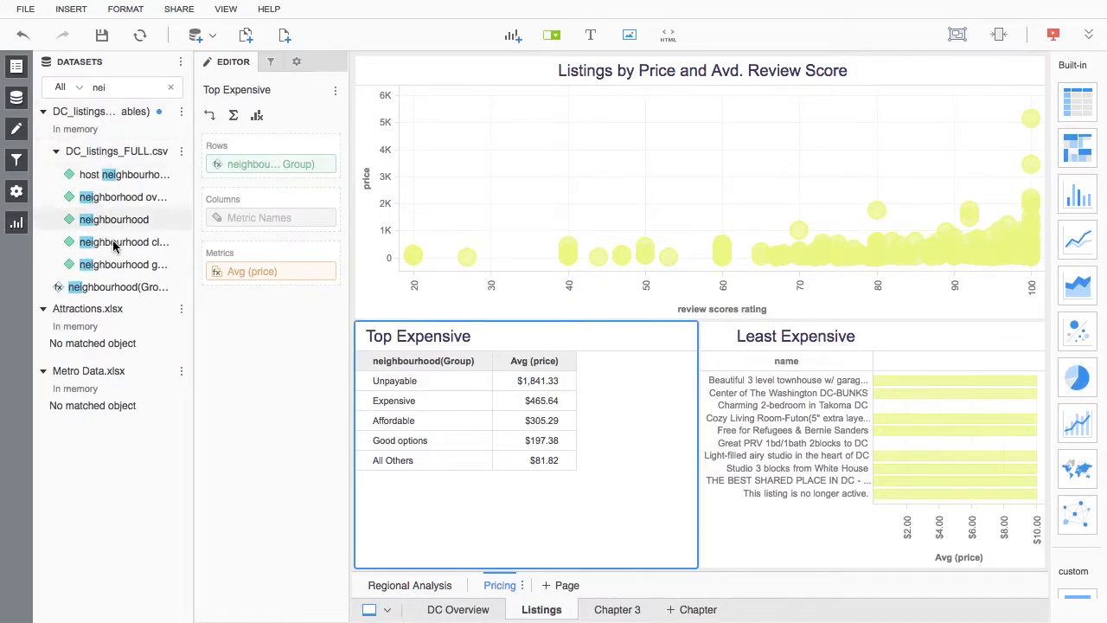
pyautogui.rightClick(122, 286)
pyautogui.click(148, 354)
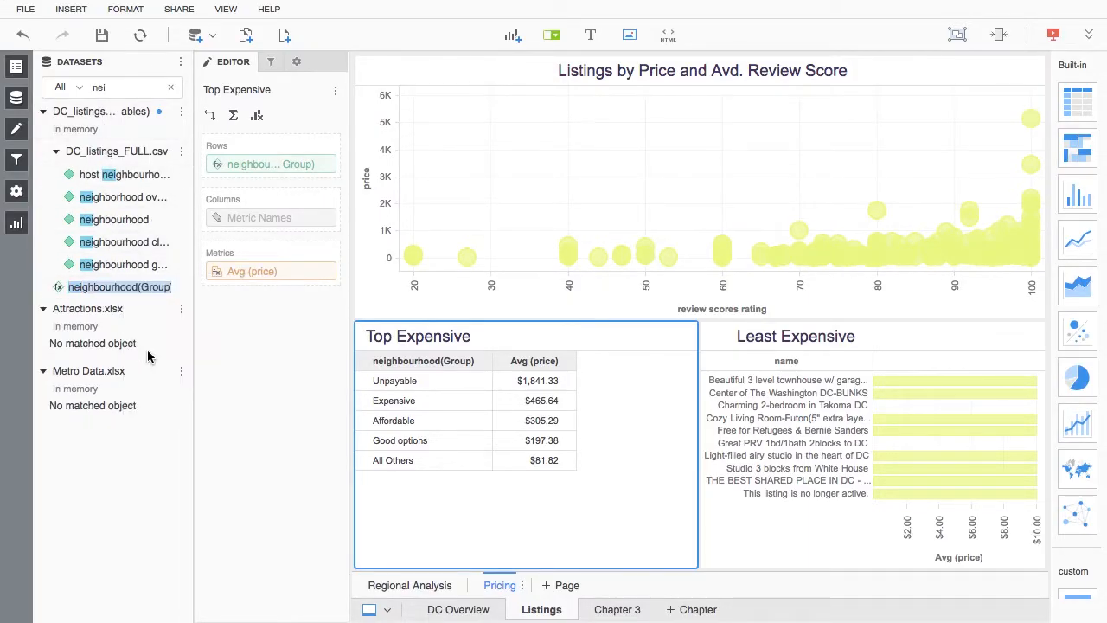
pyautogui.write('My perso')
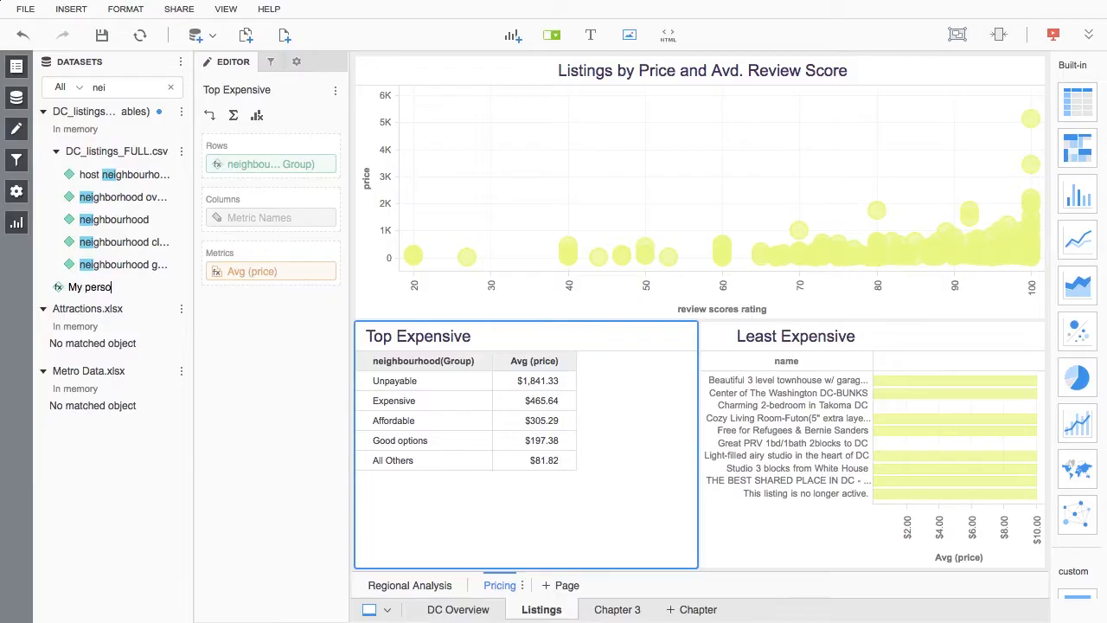
pyautogui.write('nal group')
pyautogui.press('Return')
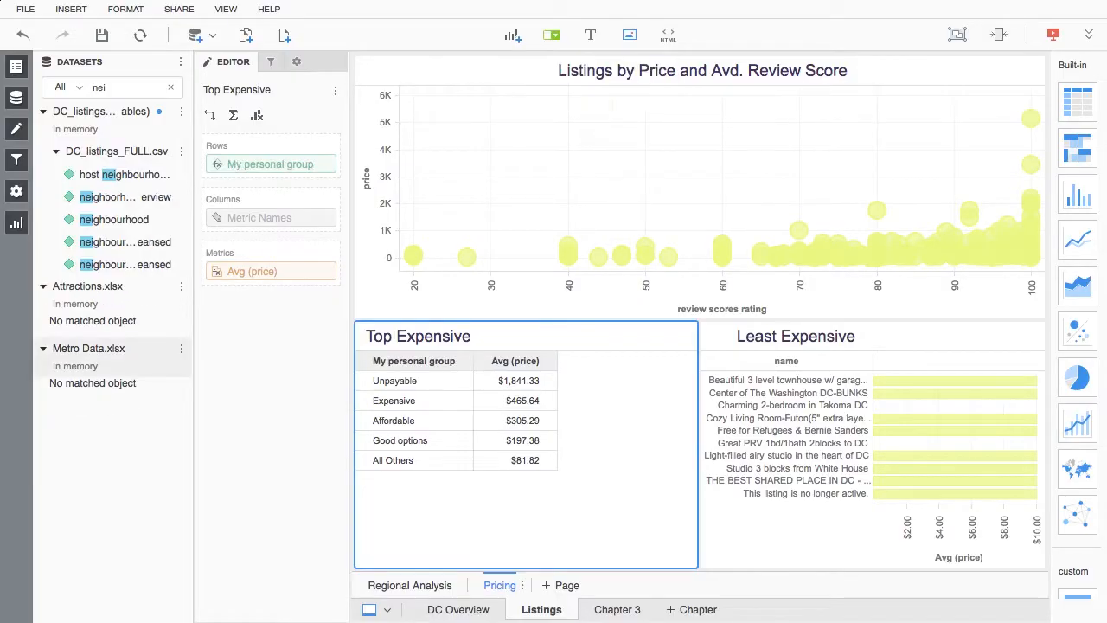
# Step: Find My personal group by searching the datasets for "my", add it as a Listings chapter filter and exclude Good options
pyautogui.click(119, 88)
pyautogui.press('BackSpace')
pyautogui.press('BackSpace')
pyautogui.press('BackSpace')
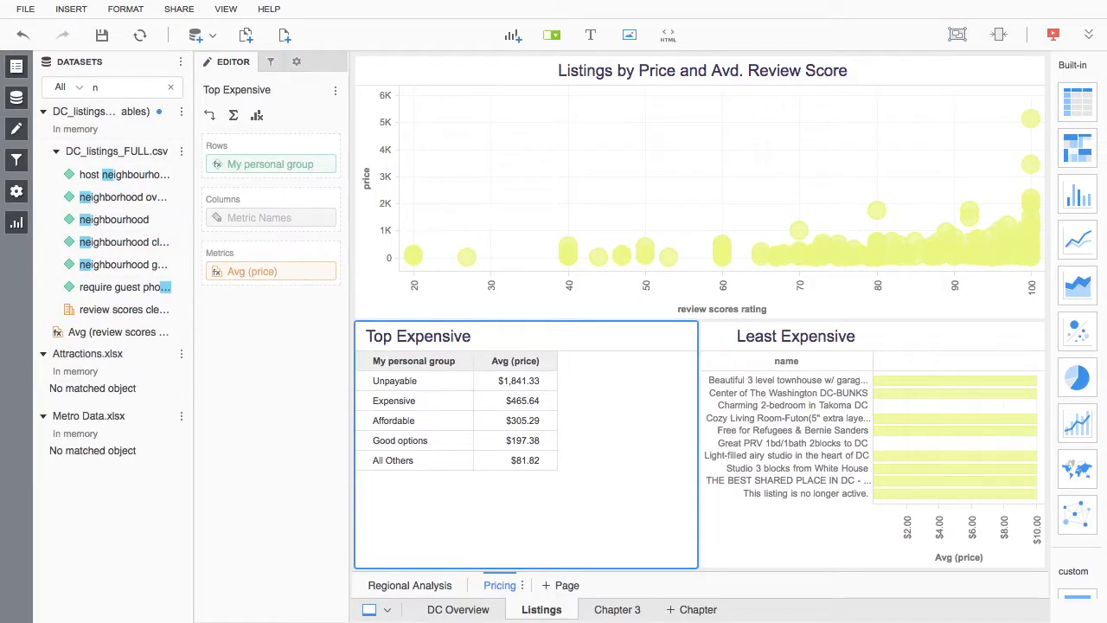
pyautogui.write('my')
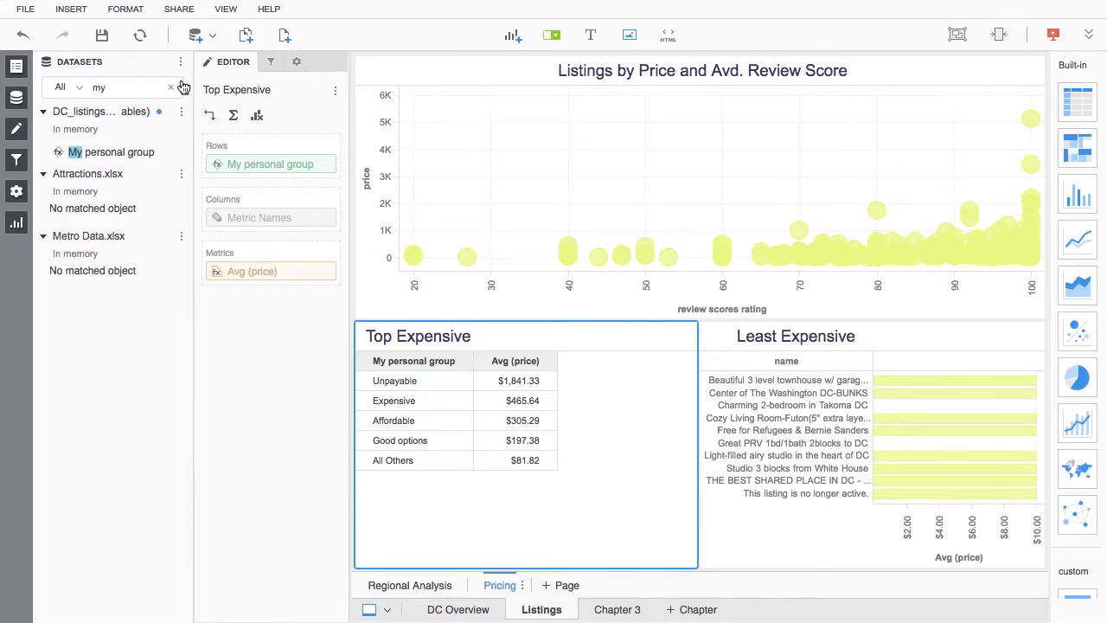
pyautogui.click(270, 70)
pyautogui.moveTo(141, 153); pyautogui.dragTo(234, 136)
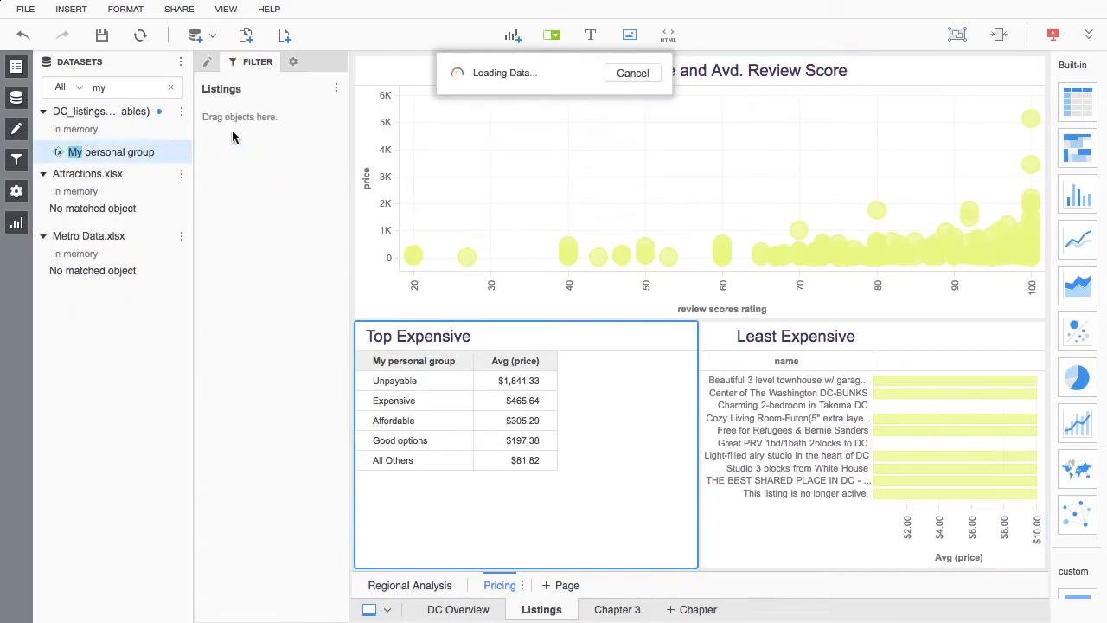
pyautogui.click(210, 235)
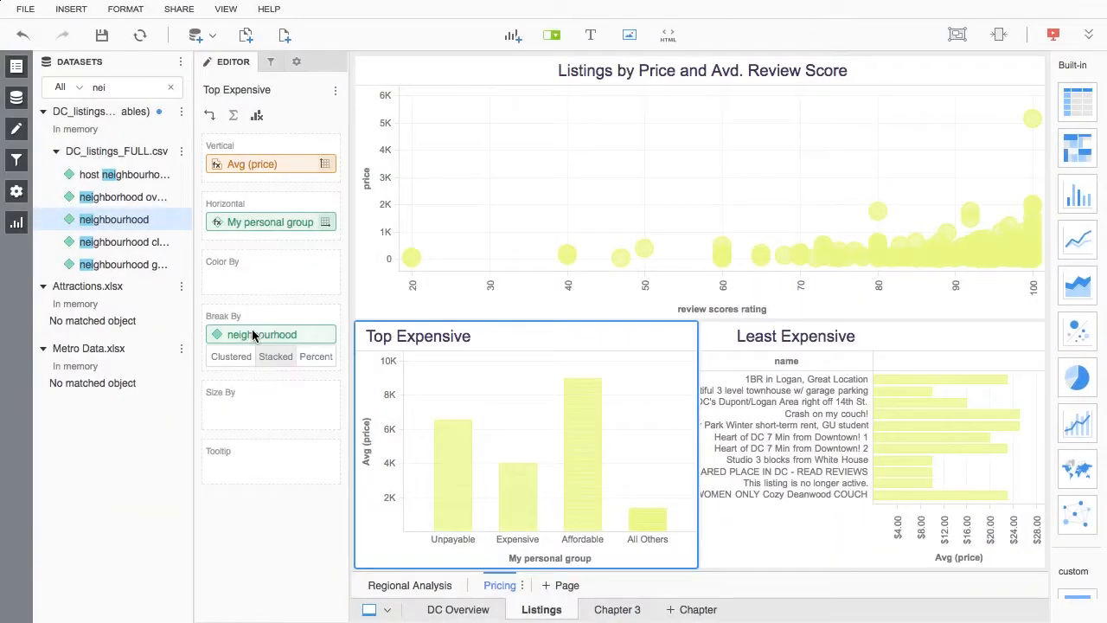
# Step: Color the Top Expensive bars by neighbourhood and compare the Percent display with Stacked, keeping Stacked
pyautogui.moveTo(256, 333); pyautogui.dragTo(252, 280)
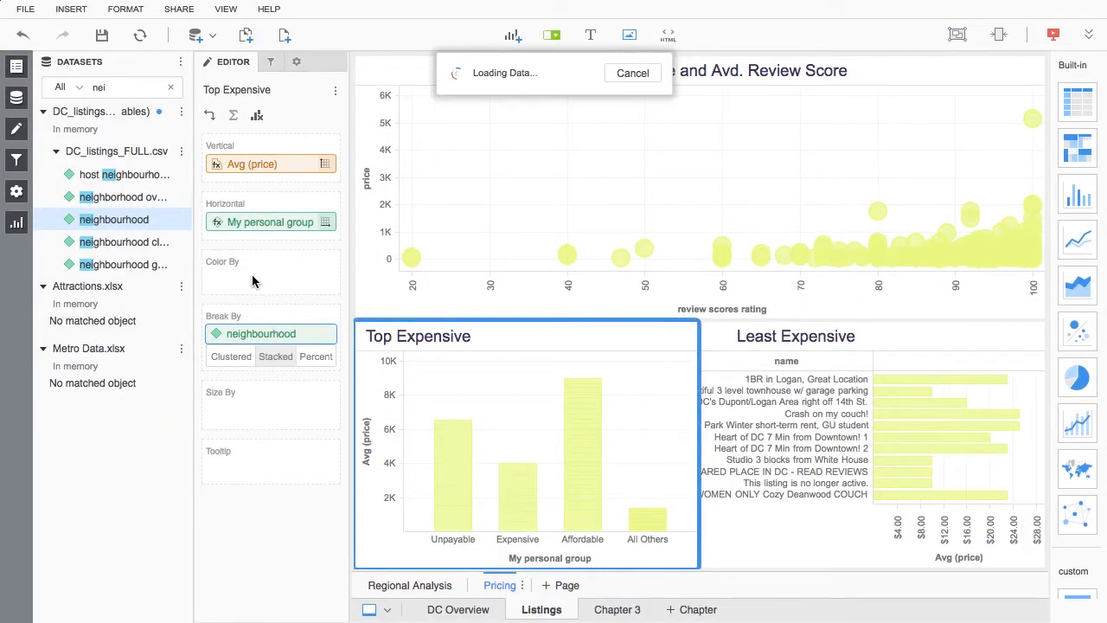
pyautogui.click(321, 359)
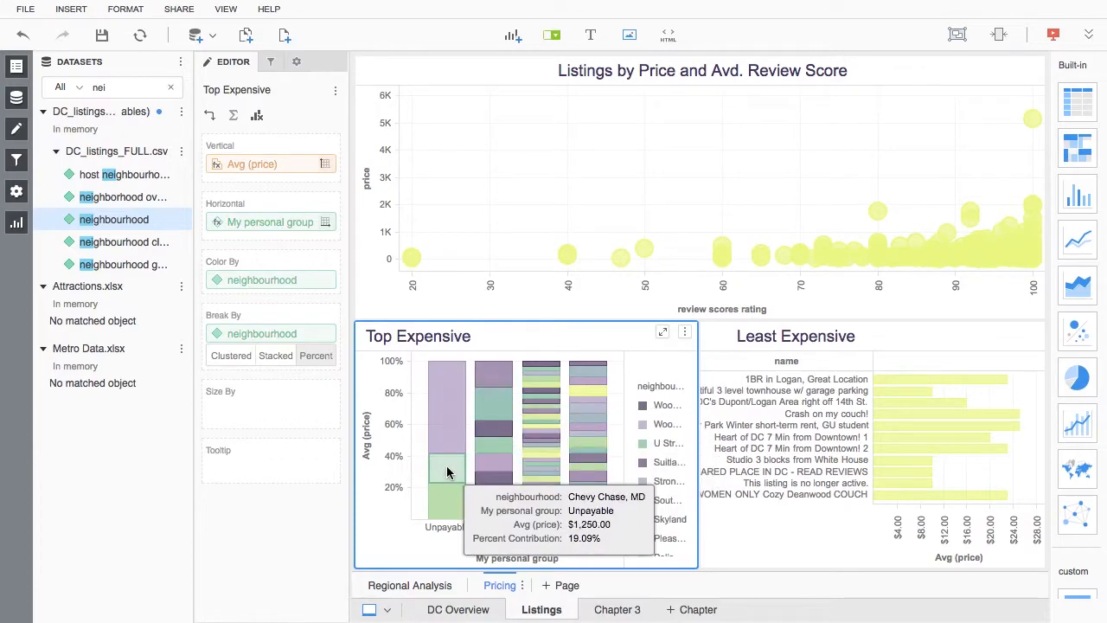
pyautogui.click(275, 358)
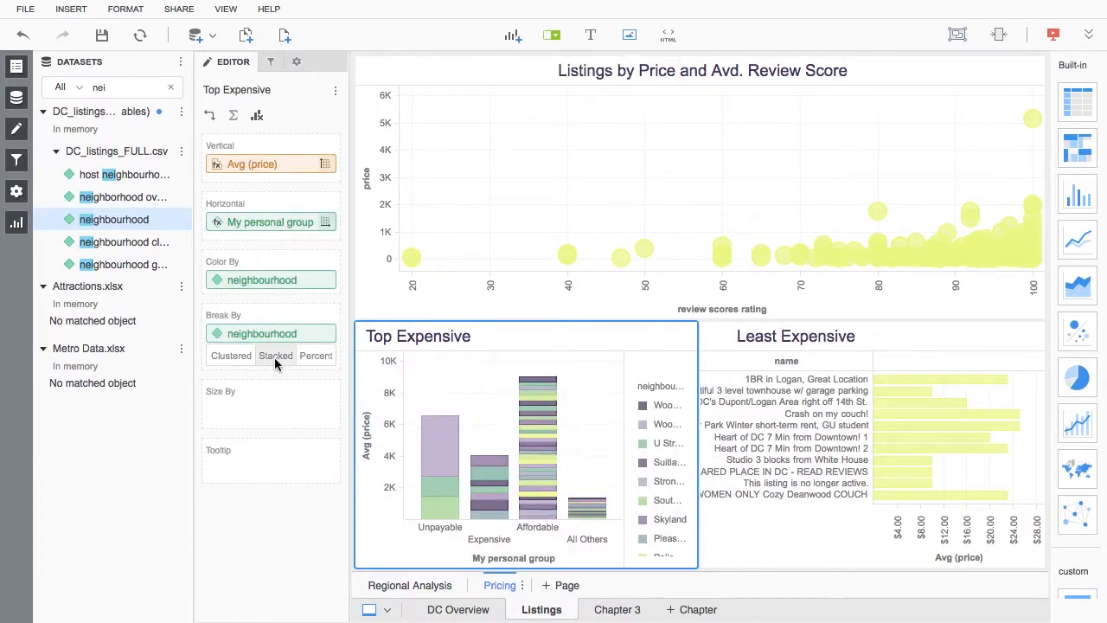
# Step: Clear the dataset search and create a Year time attribute from the host since attribute
pyautogui.click(170, 87)
pyautogui.scroll(-5, 154, 351)
pyautogui.scroll(-3, 155, 362)
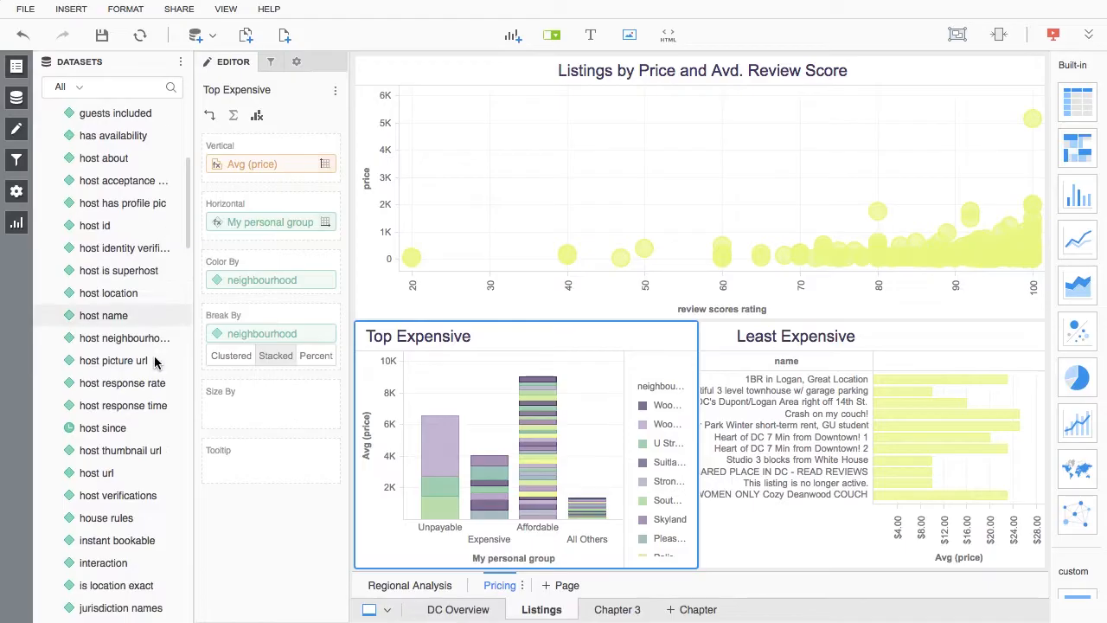
pyautogui.rightClick(143, 423)
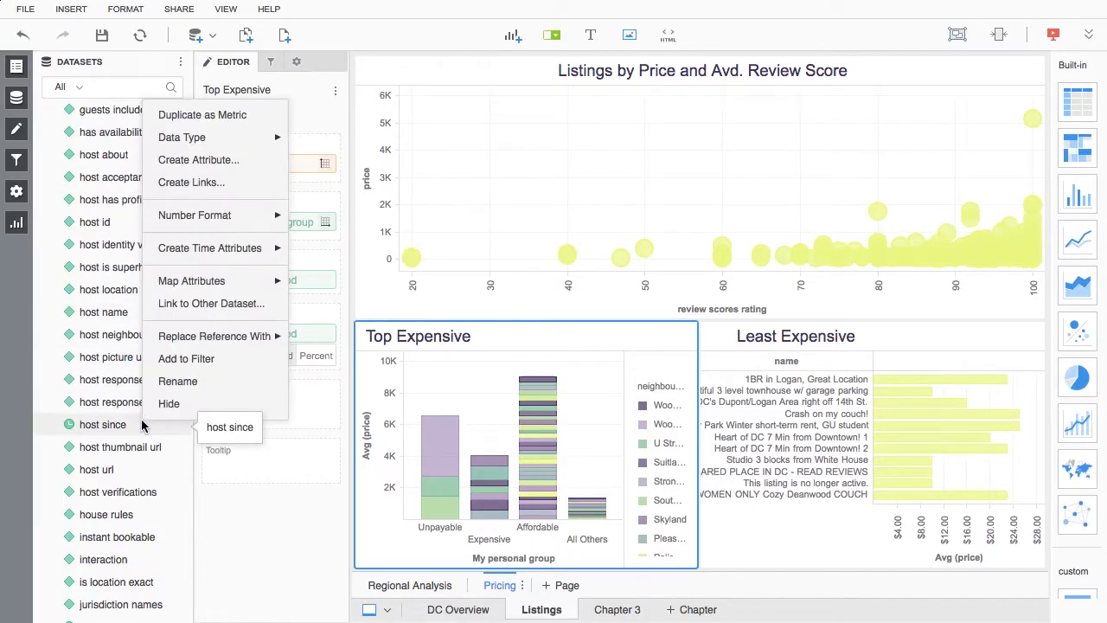
pyautogui.moveTo(260, 253)
pyautogui.click(302, 252)
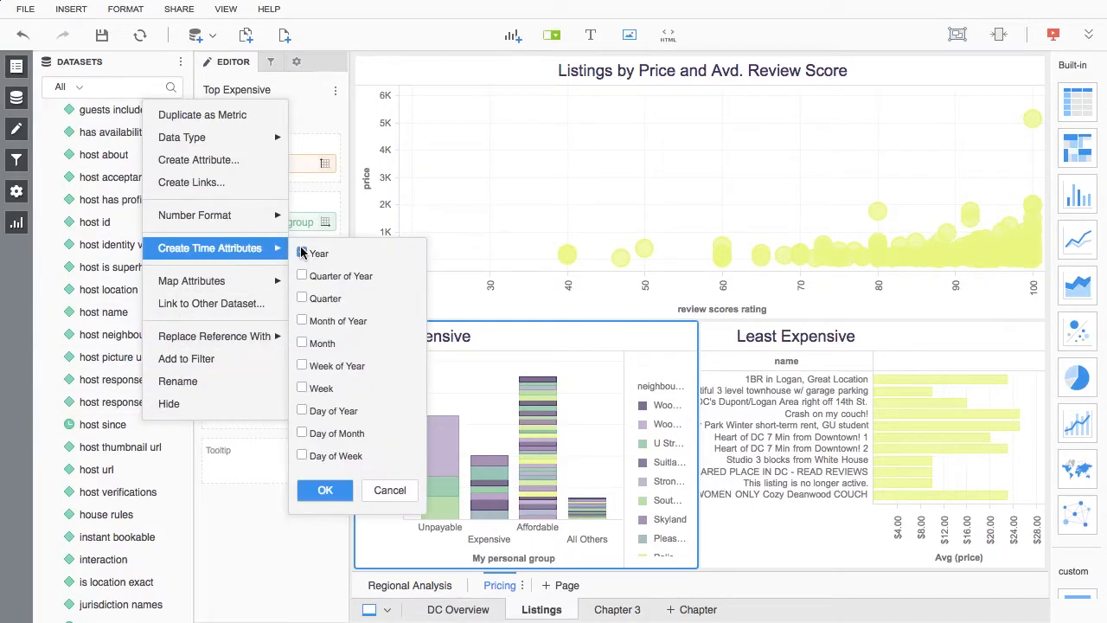
pyautogui.click(326, 490)
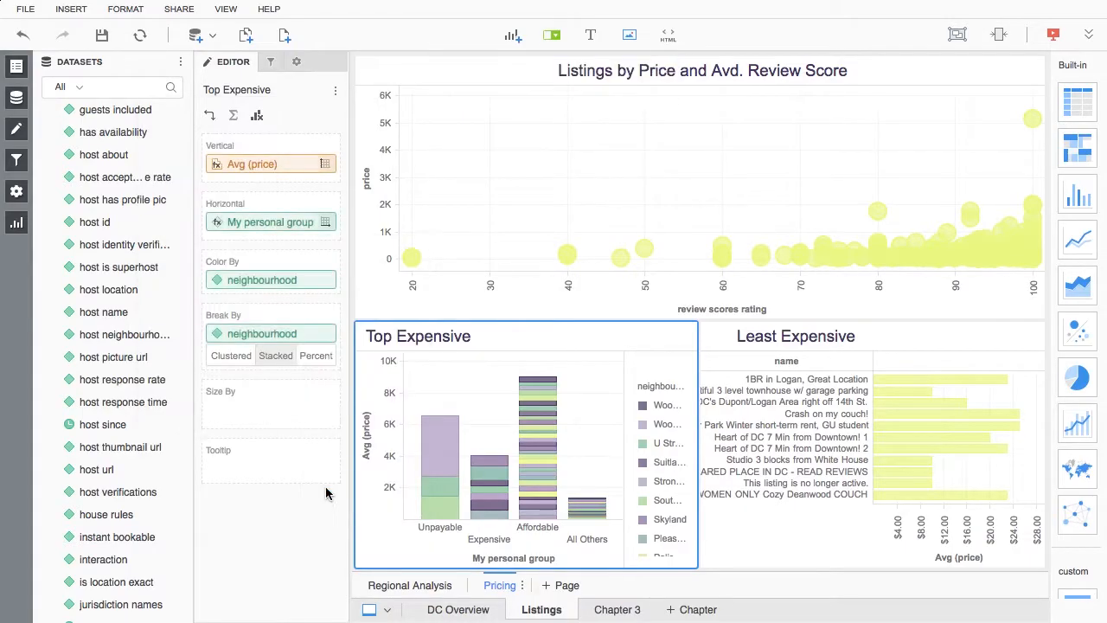
# Step: Search the datasets for "ye" and add host since (Year) as an on-page filter above the visualizations
pyautogui.click(112, 87)
pyautogui.write('ye')
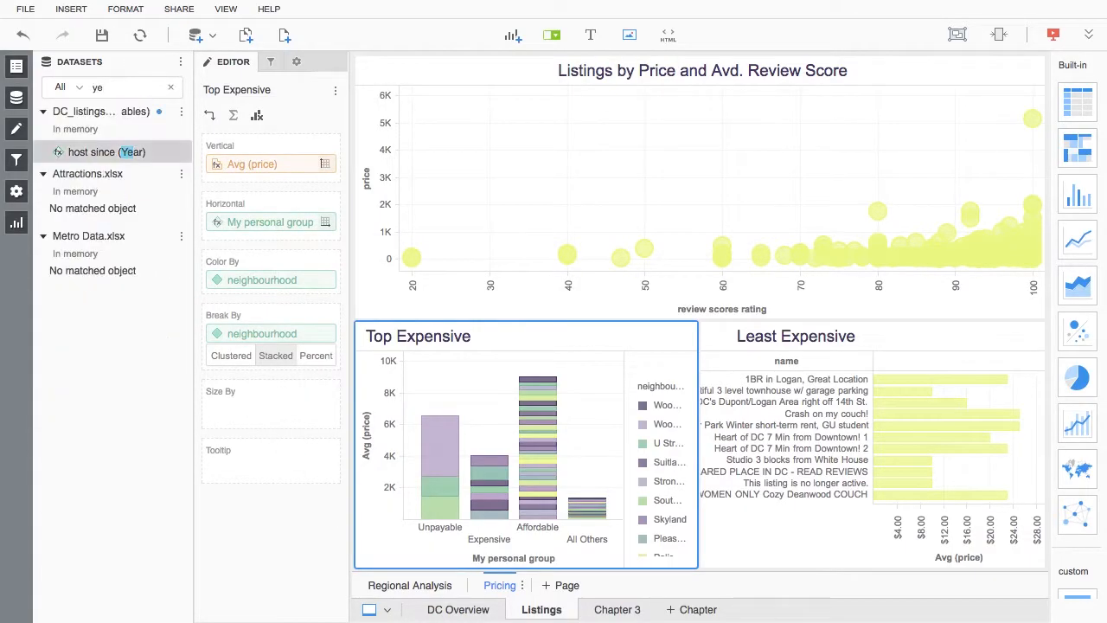
pyautogui.click(551, 37)
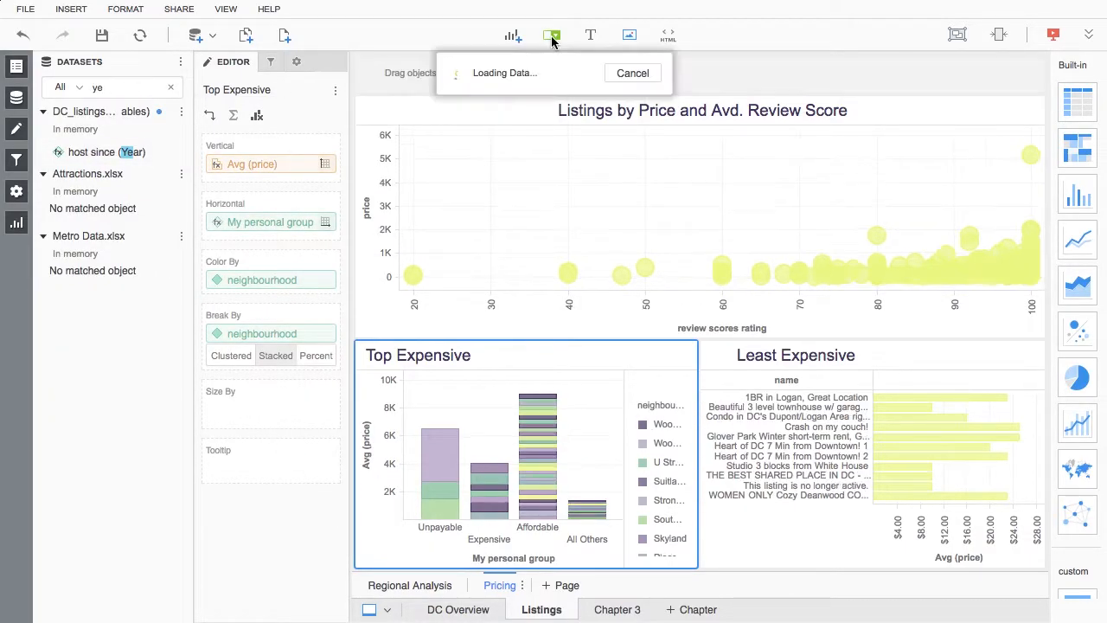
pyautogui.moveTo(124, 154); pyautogui.dragTo(423, 78)
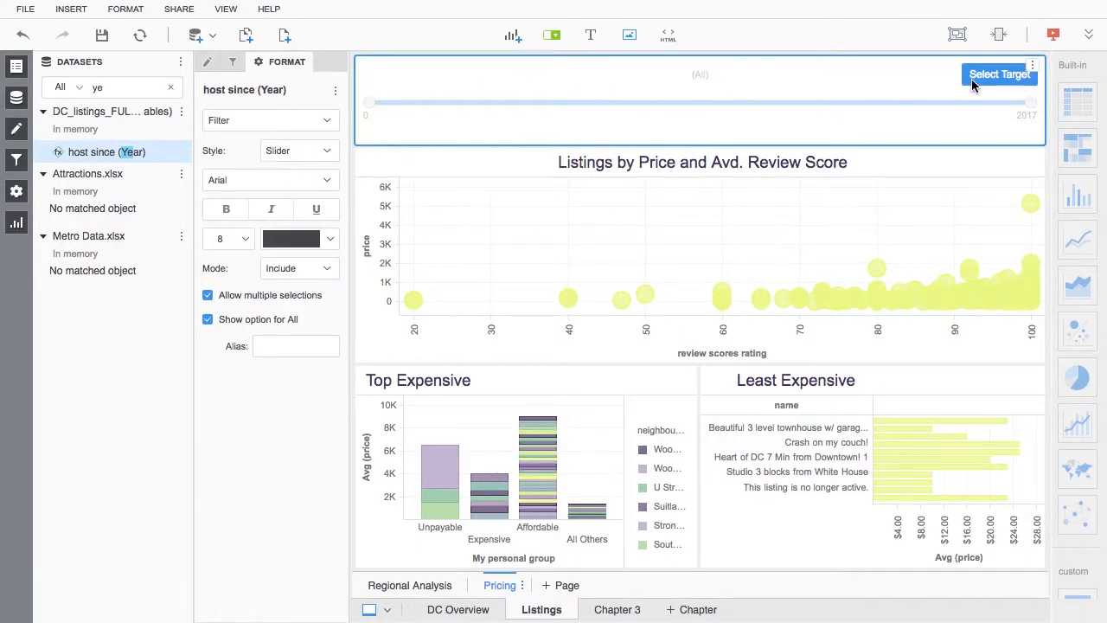
# Step: Target the host since (Year) filter at all three visualizations on the page and display it as a Link Bar
pyautogui.click(999, 74)
pyautogui.click(909, 160)
pyautogui.click(664, 394)
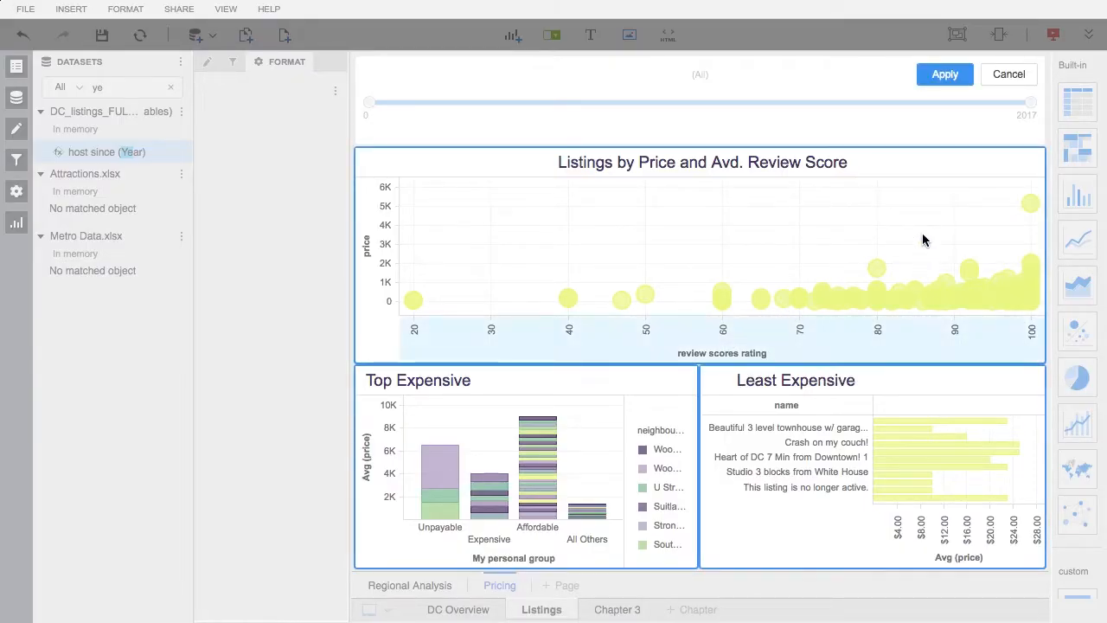
pyautogui.click(939, 79)
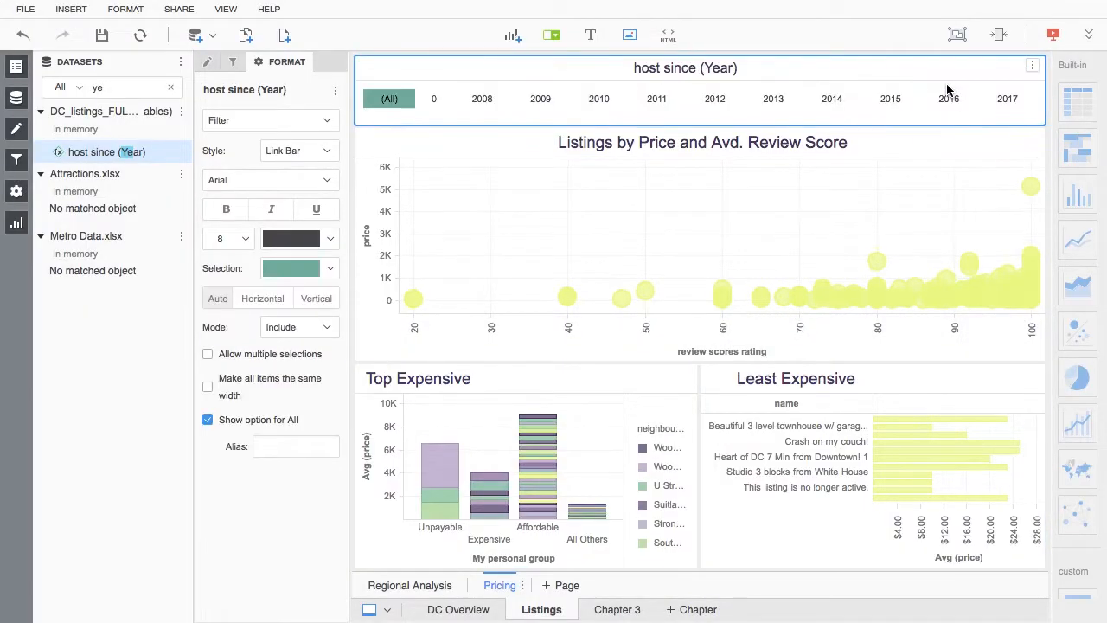
# Step: Filter the visualizations by host since (Year), trying 2008 and 2010 before selecting 2013
pyautogui.click(481, 99)
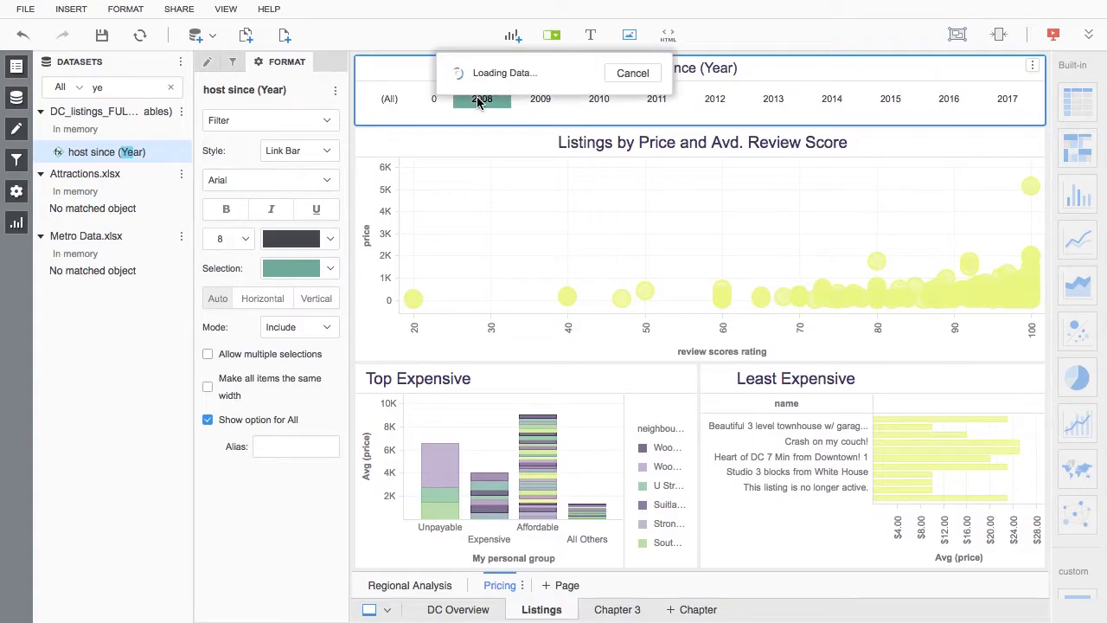
pyautogui.click(602, 101)
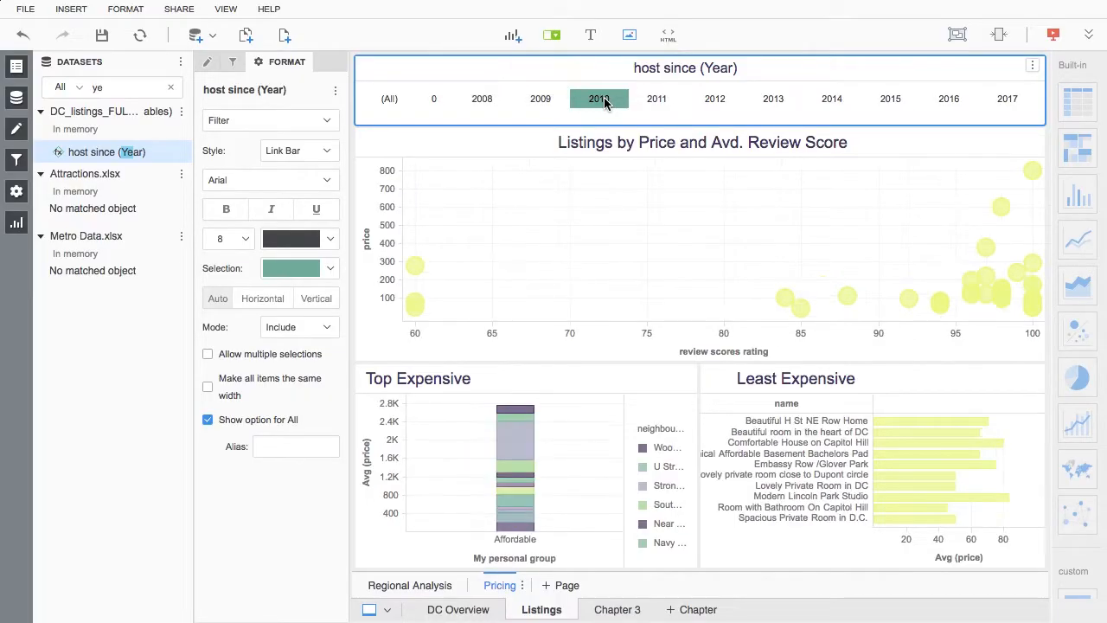
pyautogui.click(772, 100)
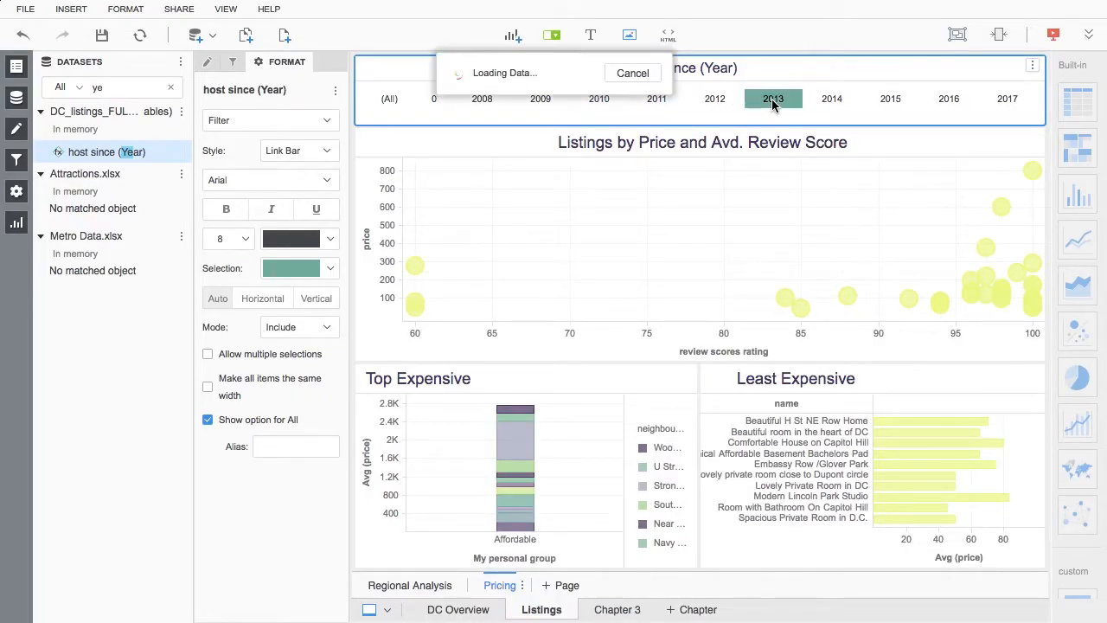